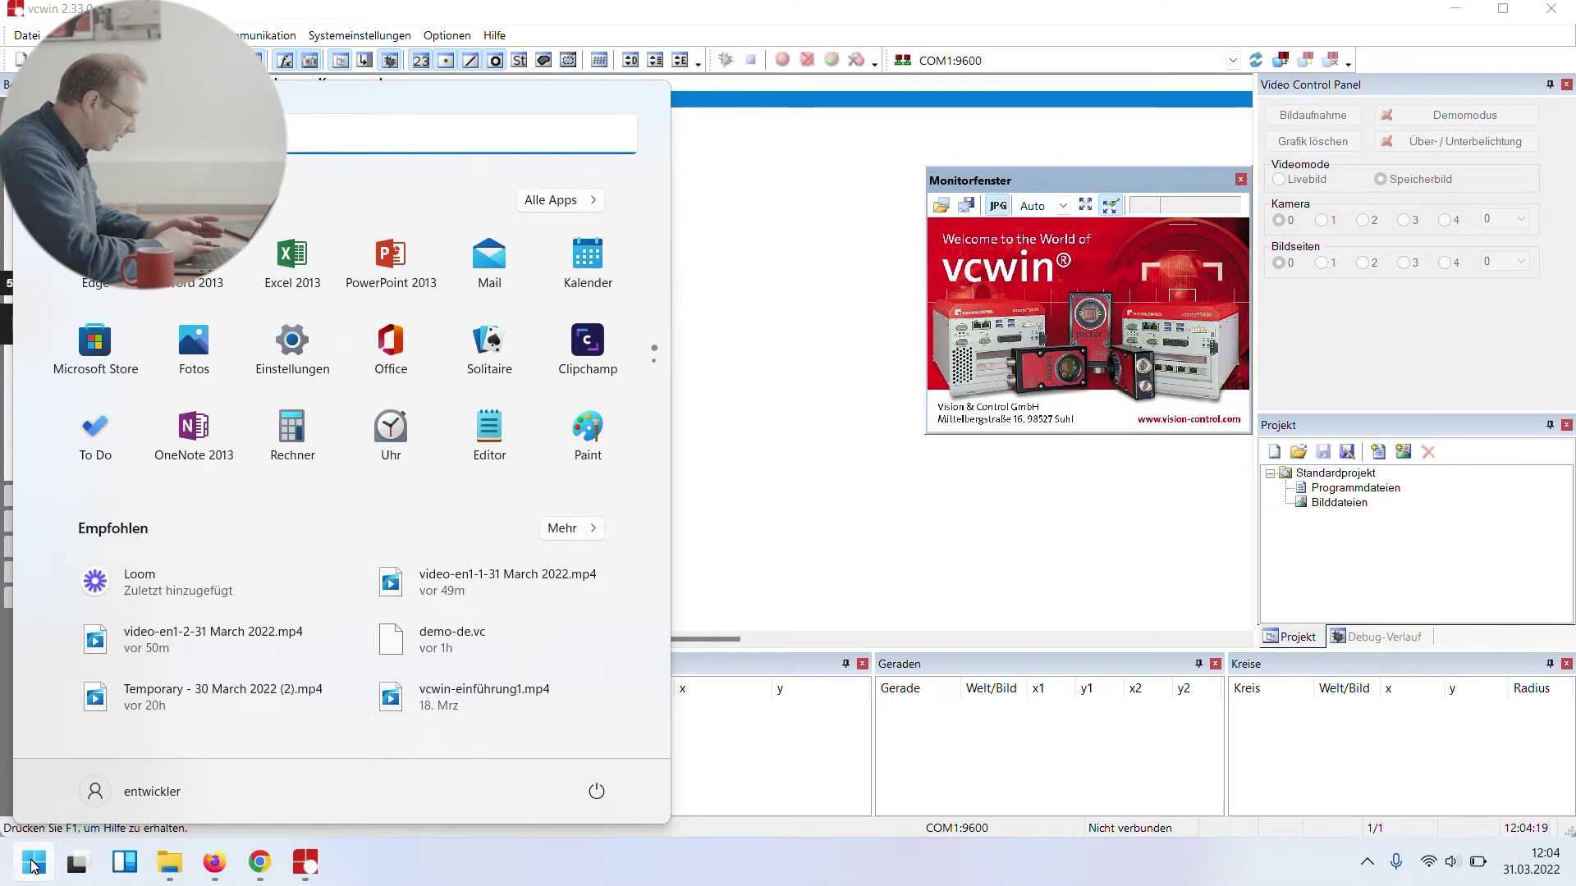
# - Open a Windows command prompt, run ipconfig and check the Ethernet adapter's IPv4 address
pyautogui.click(33, 864)
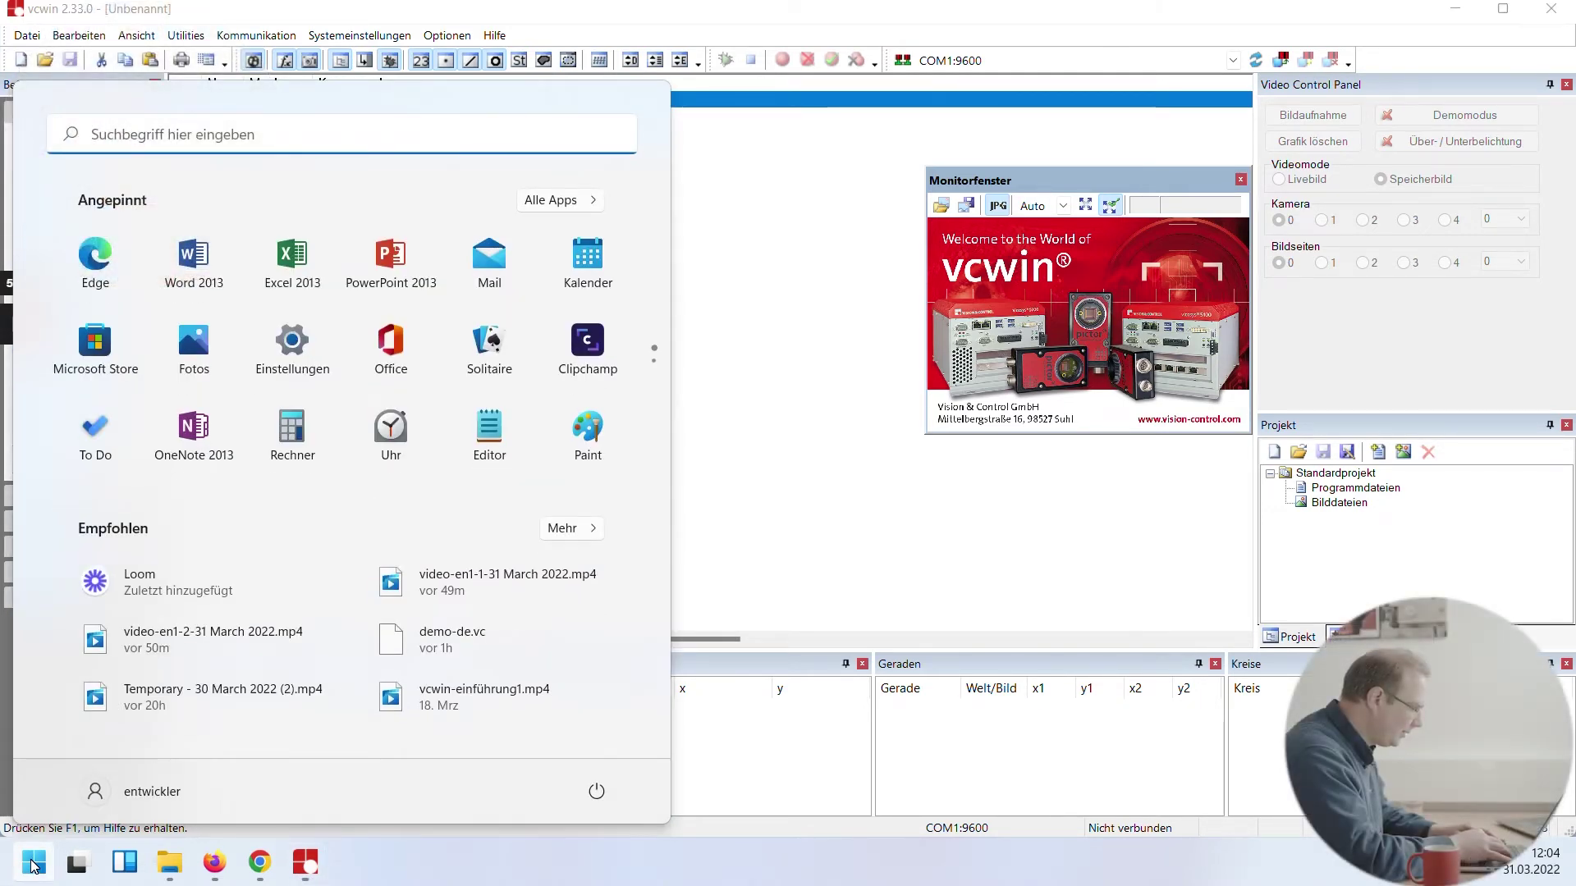
pyautogui.write('cmd')
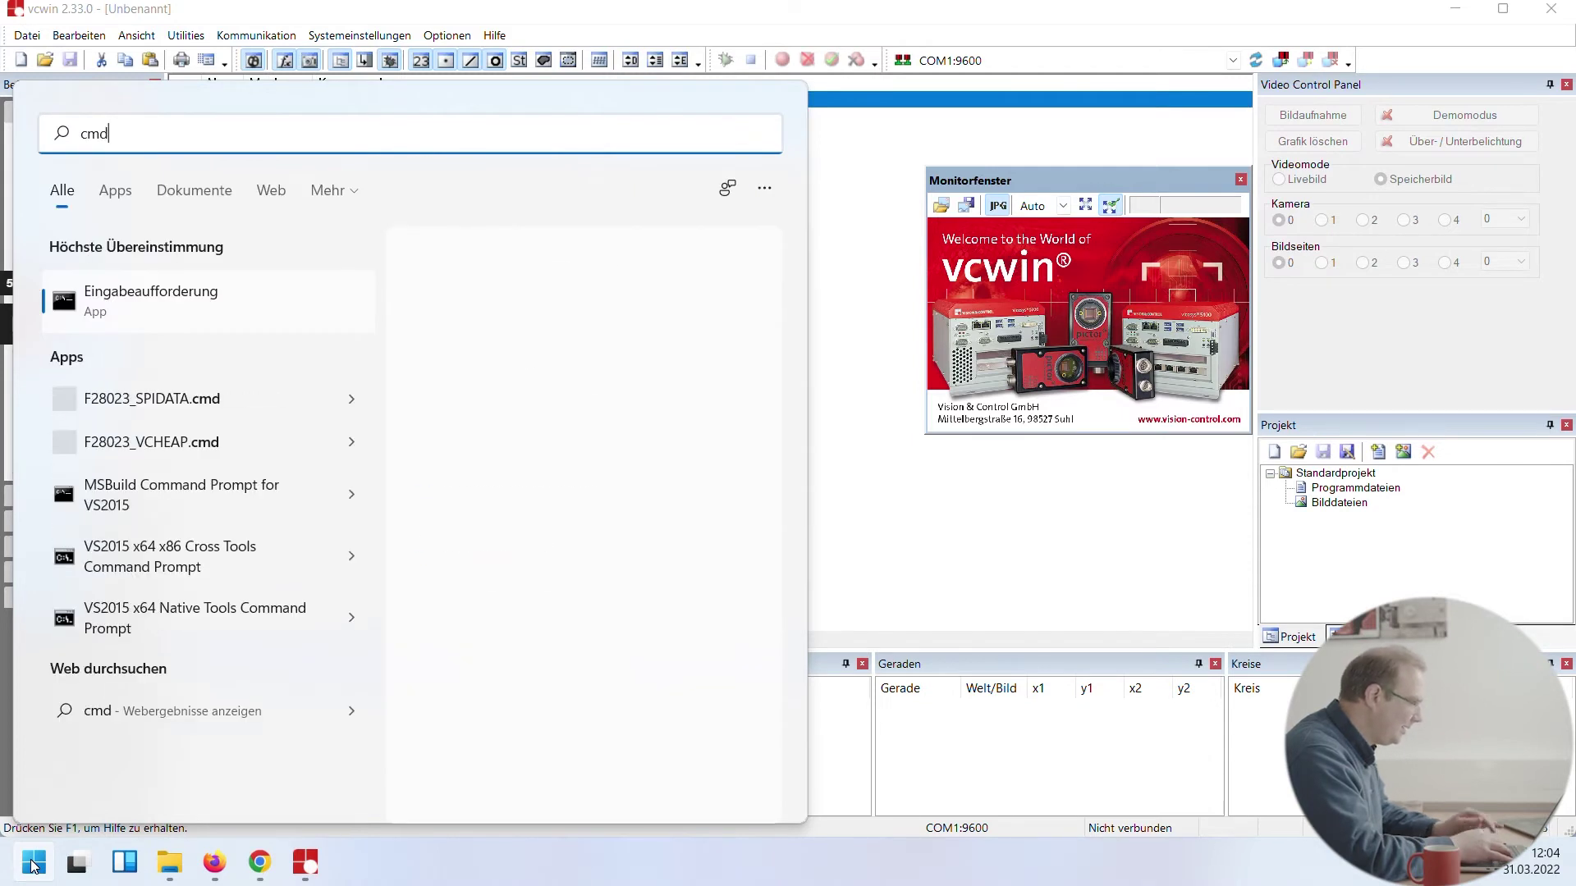
pyautogui.click(144, 302)
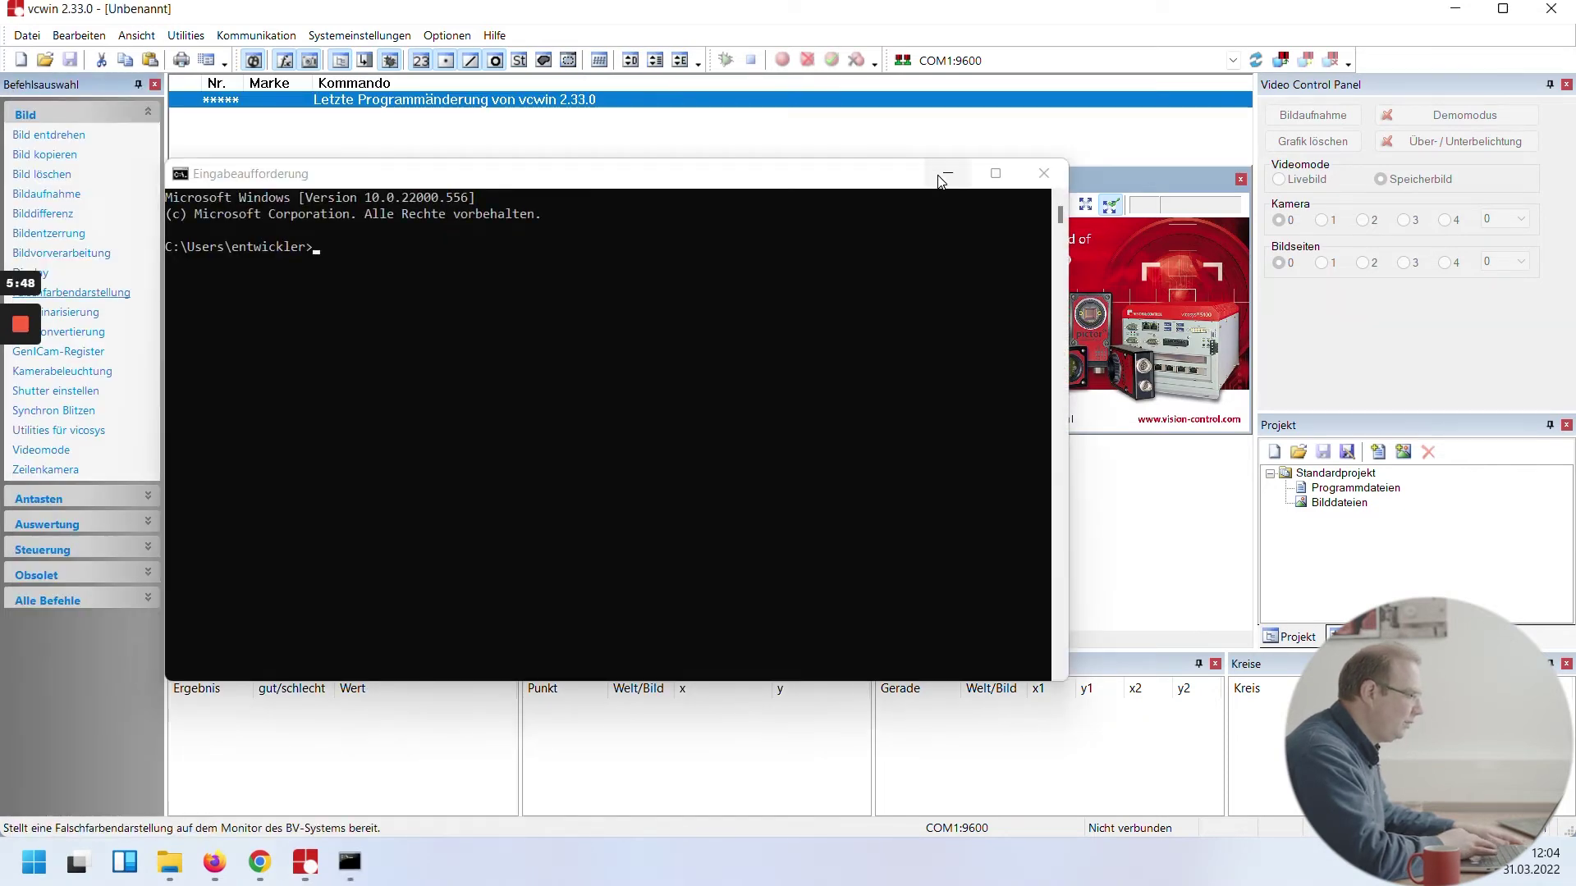
pyautogui.click(996, 174)
pyautogui.write('ipconfig')
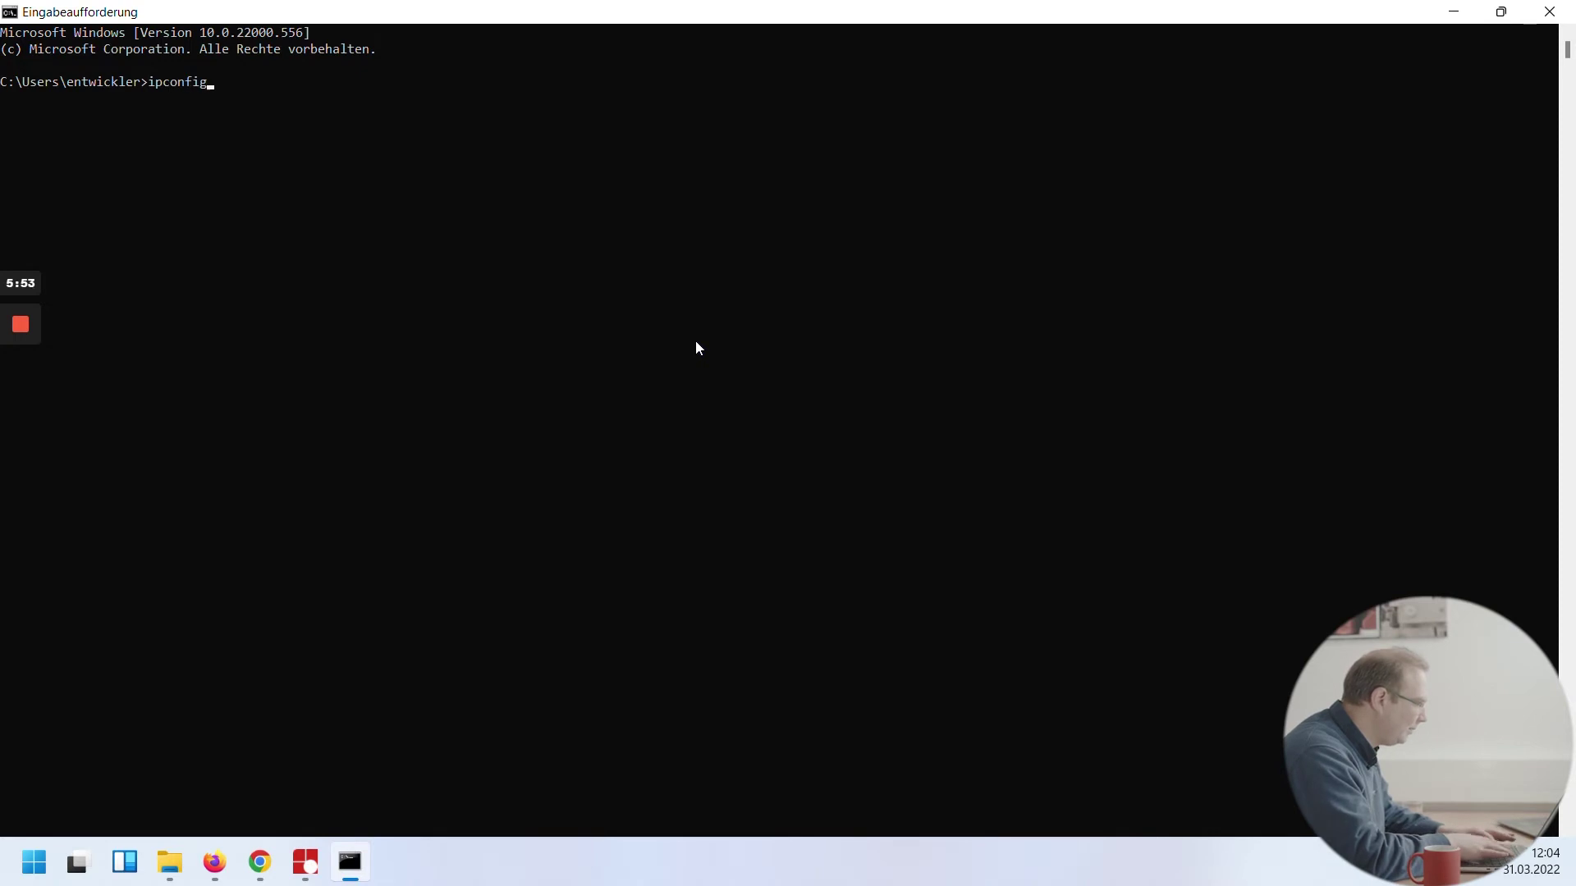
pyautogui.press('Return')
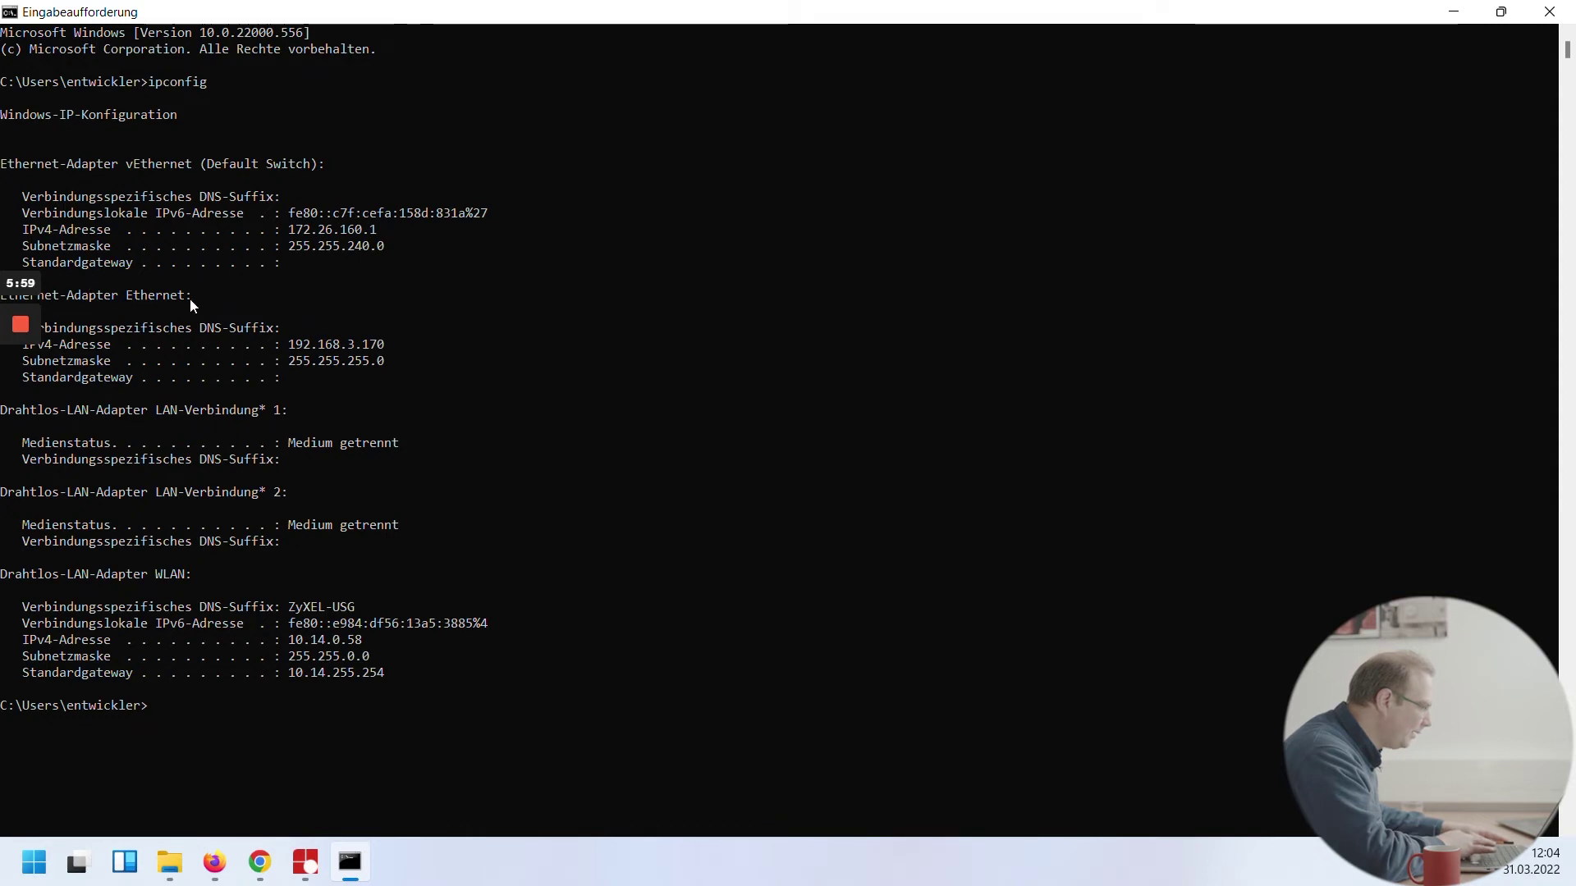
pyautogui.moveTo(289, 343); pyautogui.dragTo(396, 348)
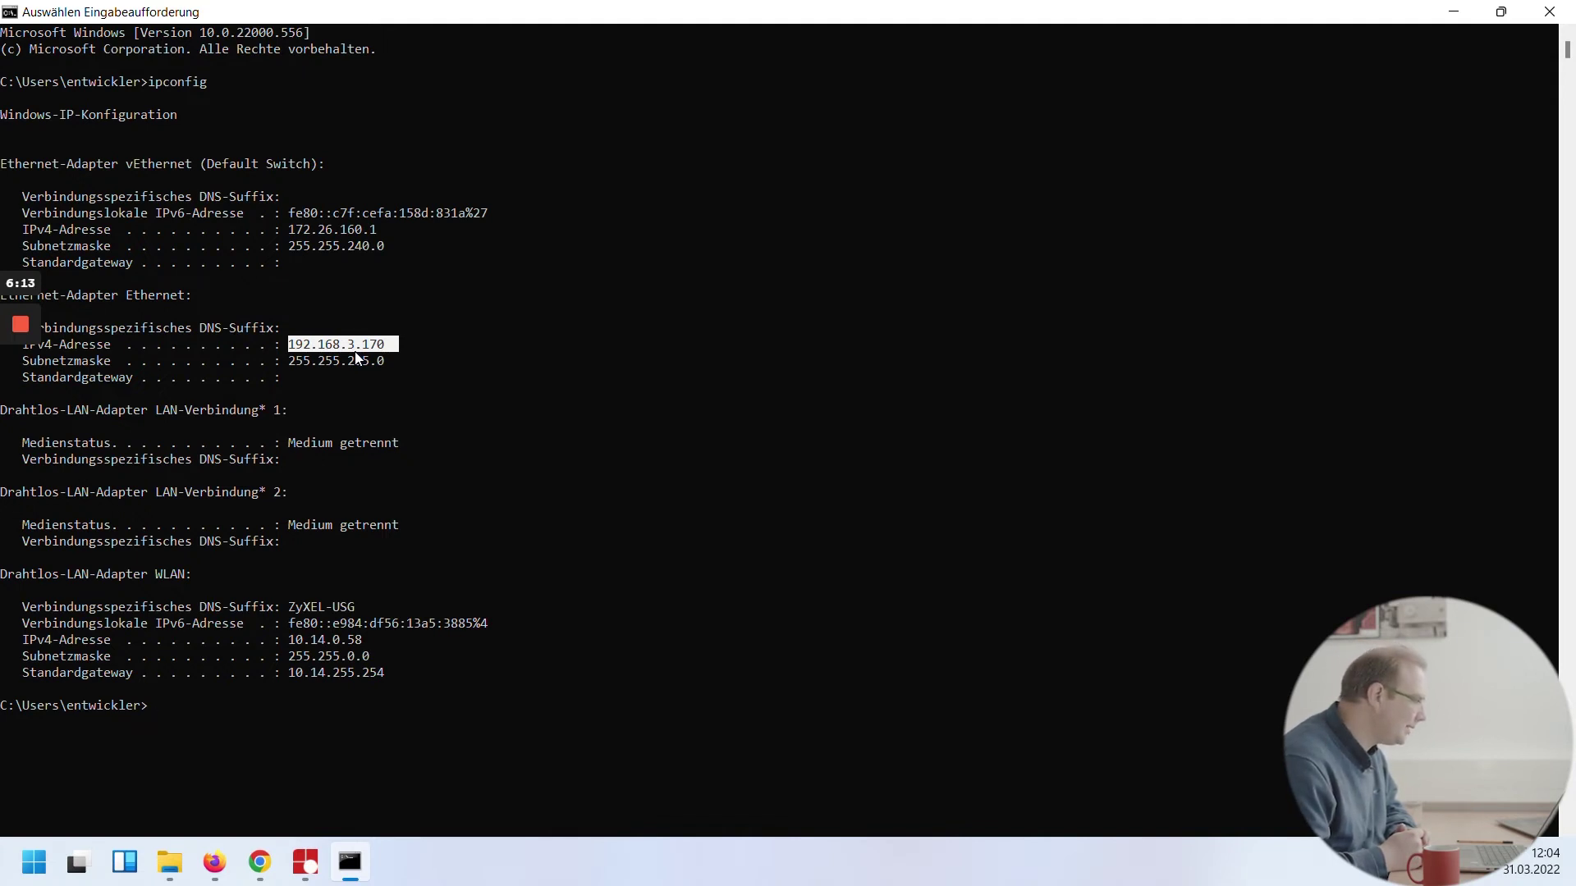
# - Ping the vision system at 192.168.3.180, stop the ping and close the command prompt
pyautogui.write('ping 192.1')
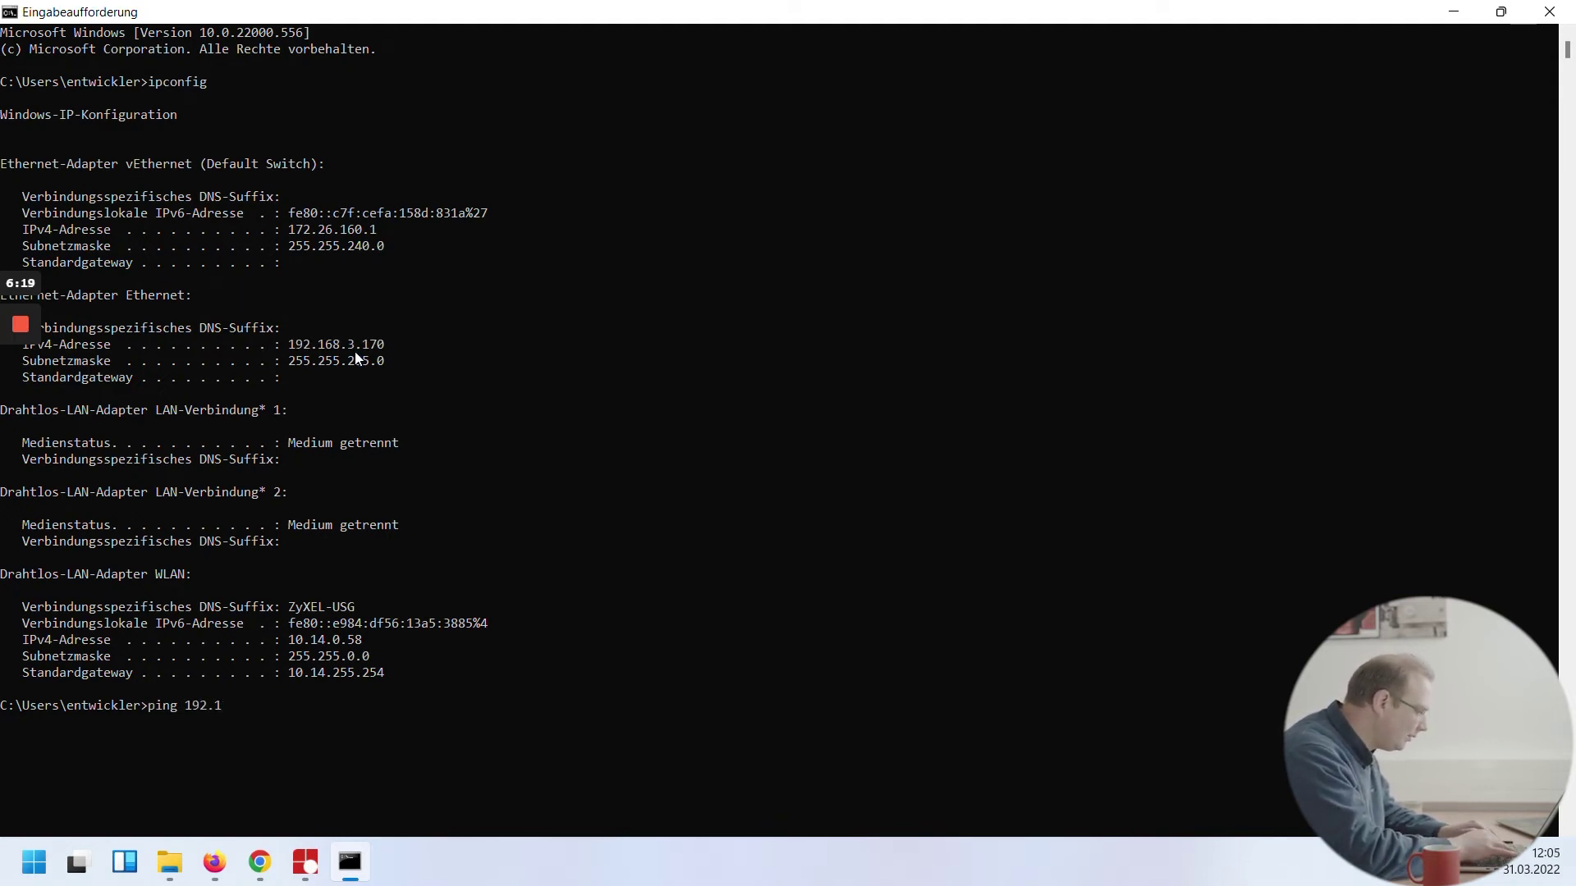
pyautogui.write('68.3.18')
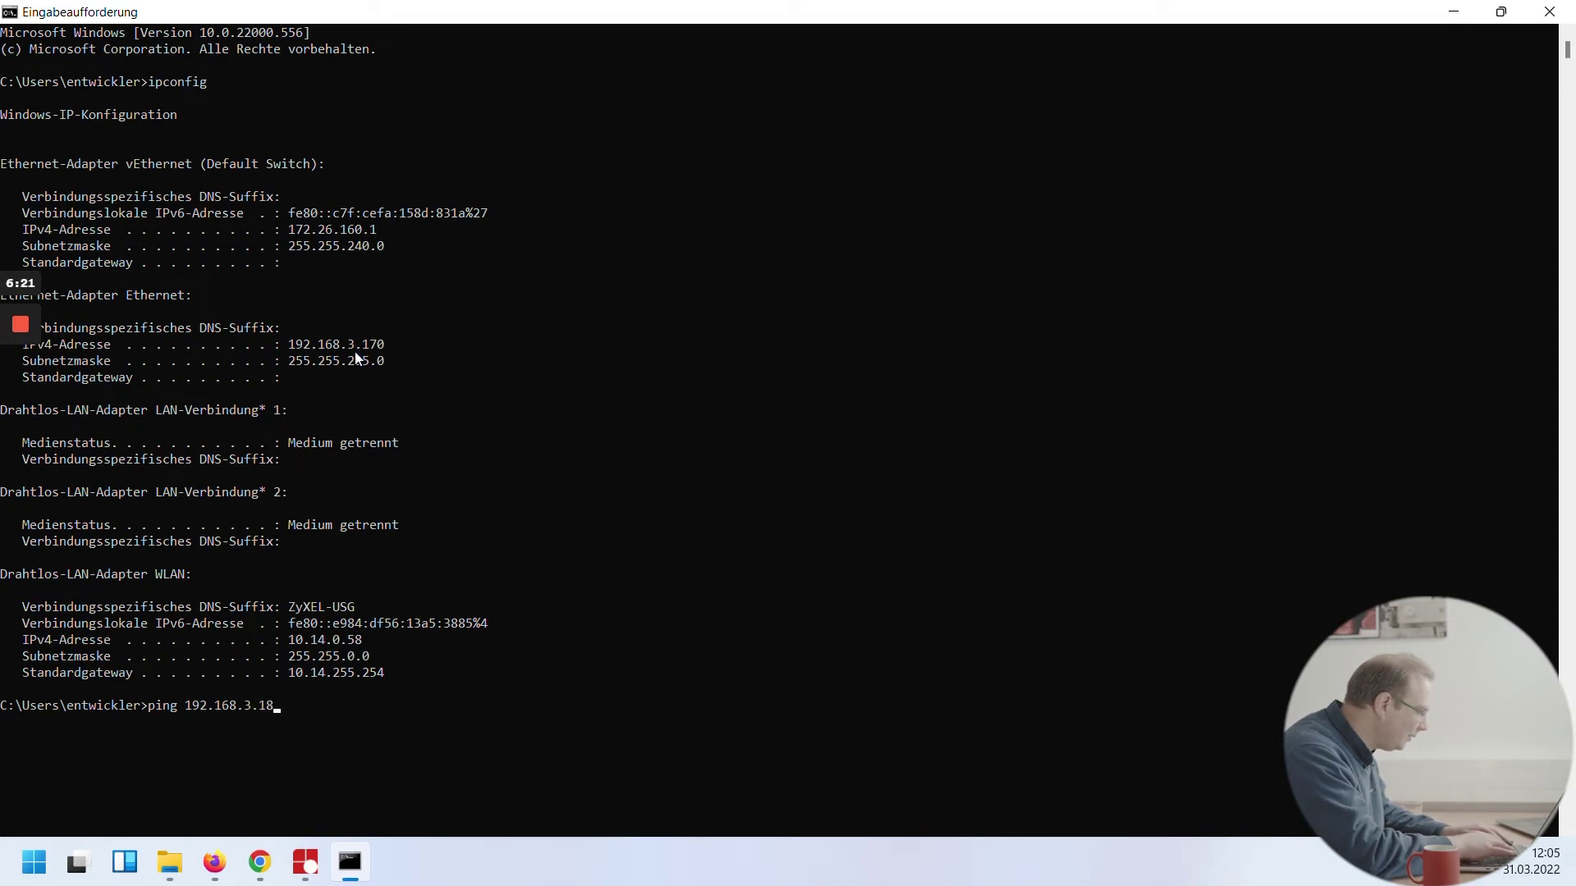
pyautogui.write('0')
pyautogui.press('Return')
pyautogui.hotkey('ctrl', 'c')
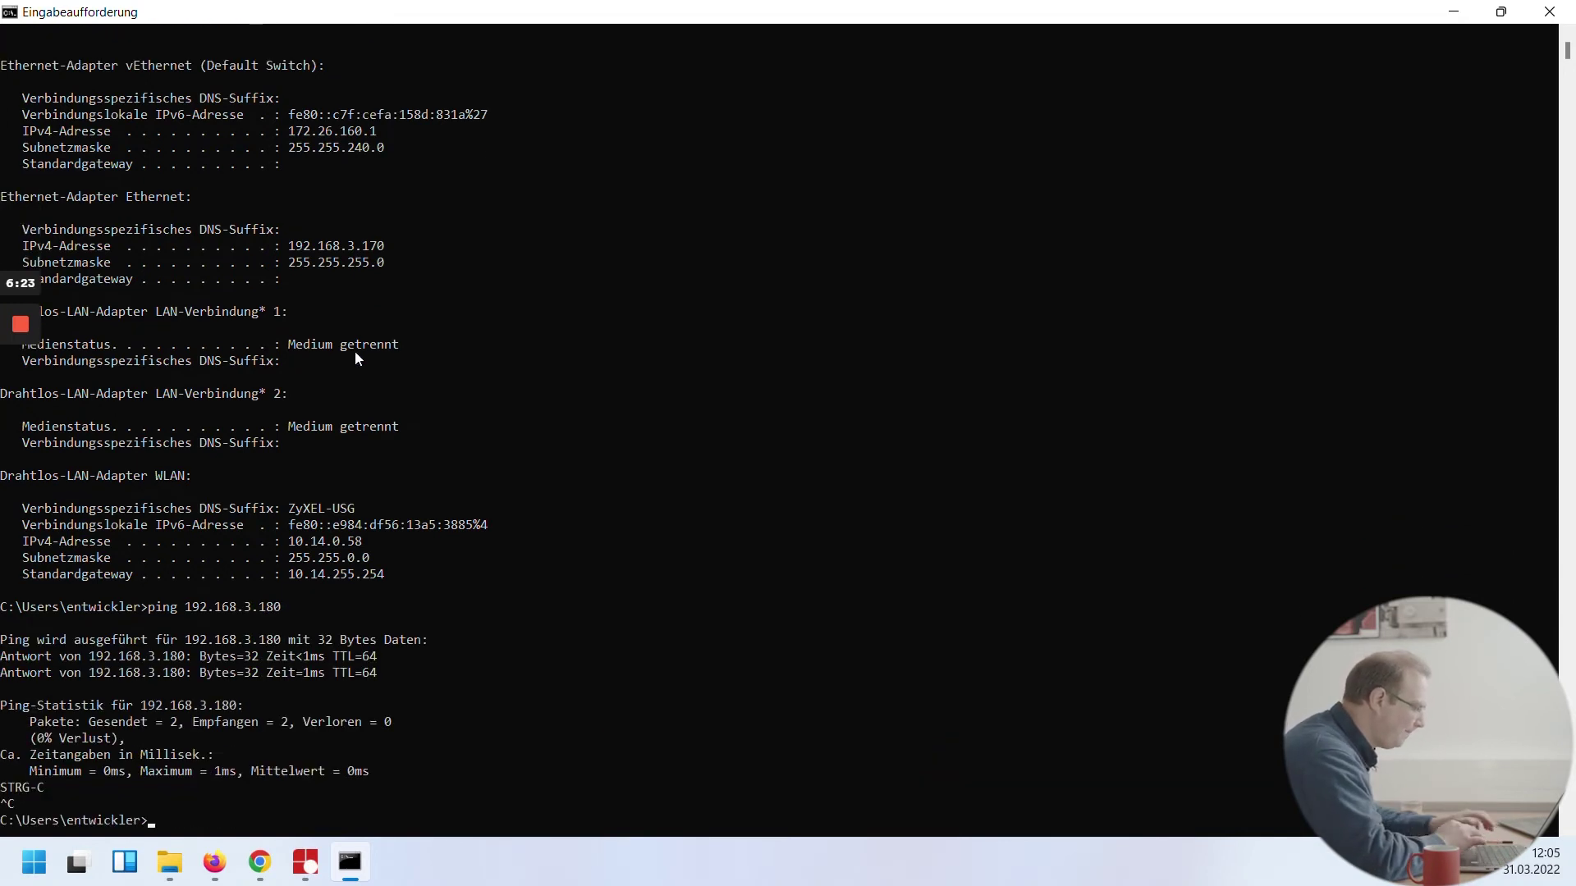
pyautogui.click(1554, 15)
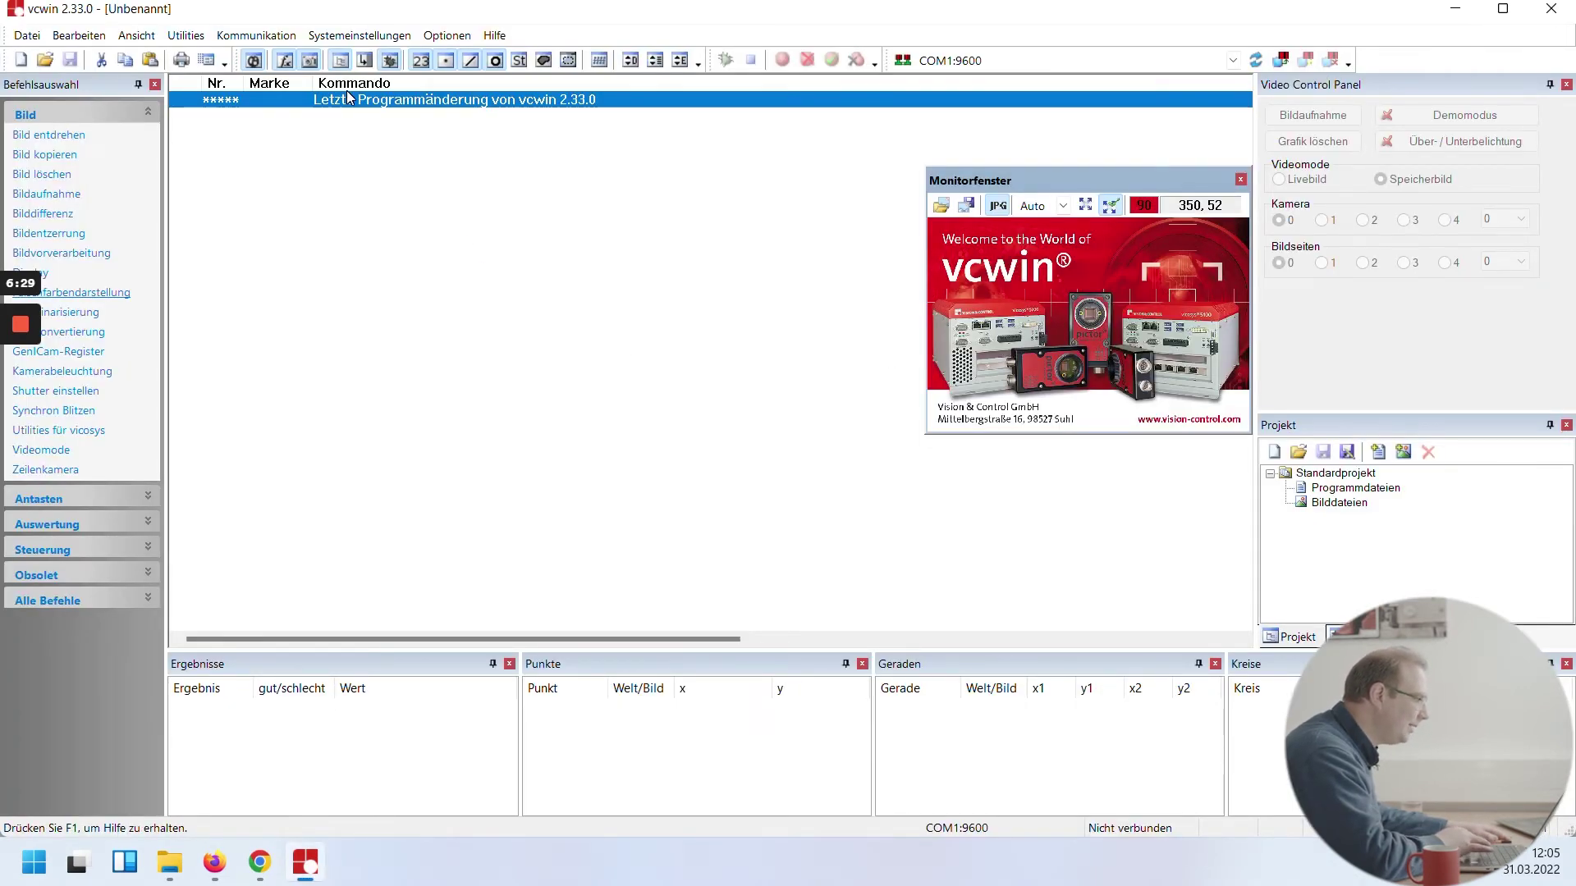
pyautogui.click(361, 37)
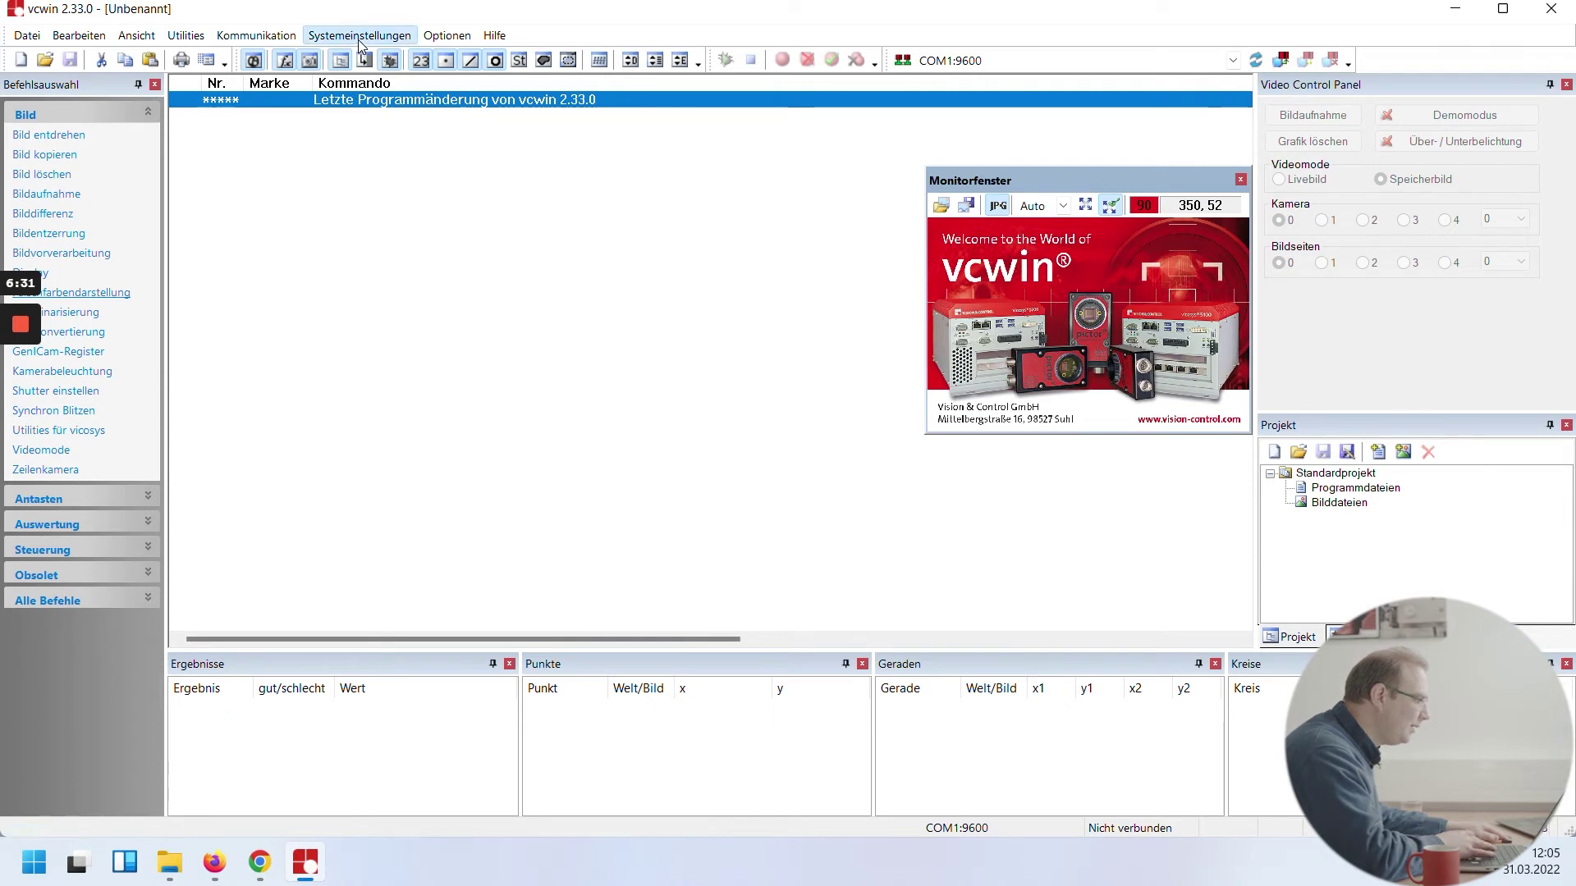
pyautogui.moveTo(261, 40)
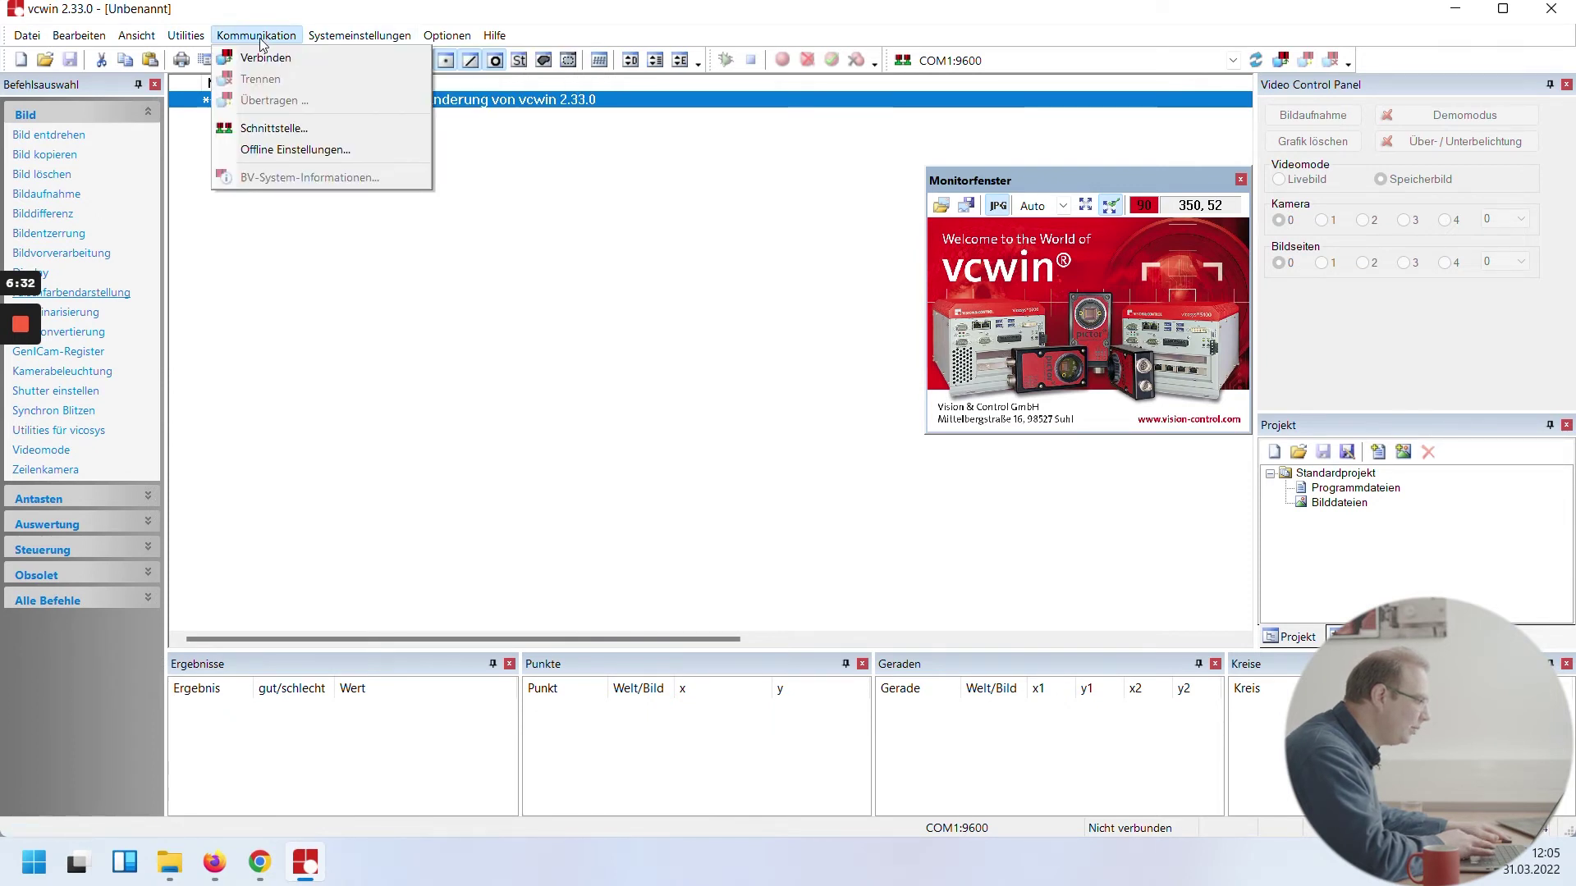
pyautogui.click(272, 129)
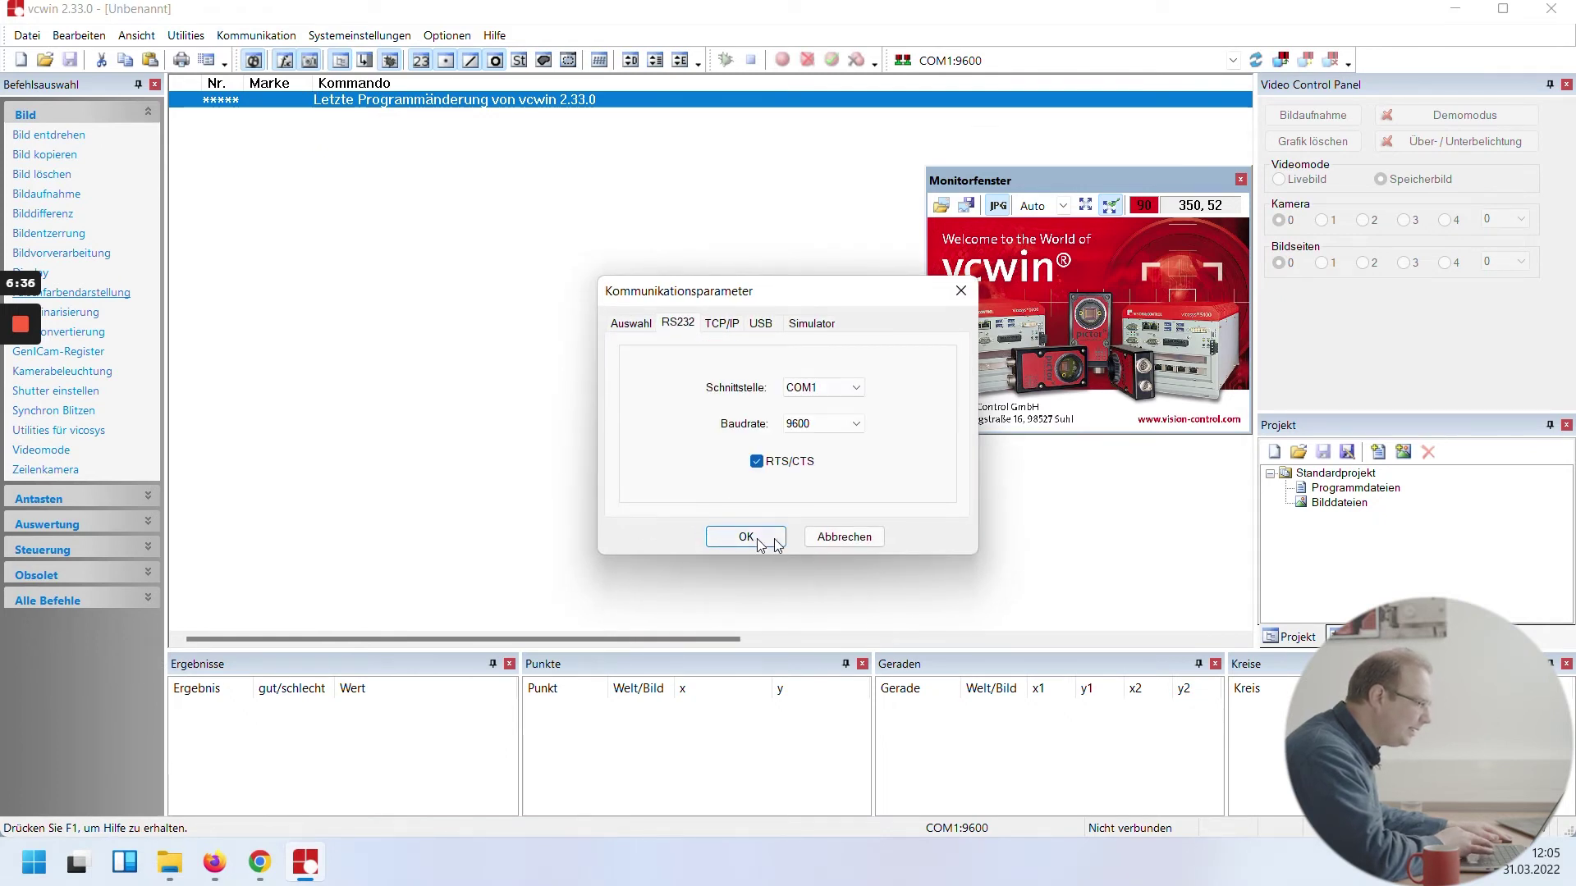
pyautogui.click(824, 543)
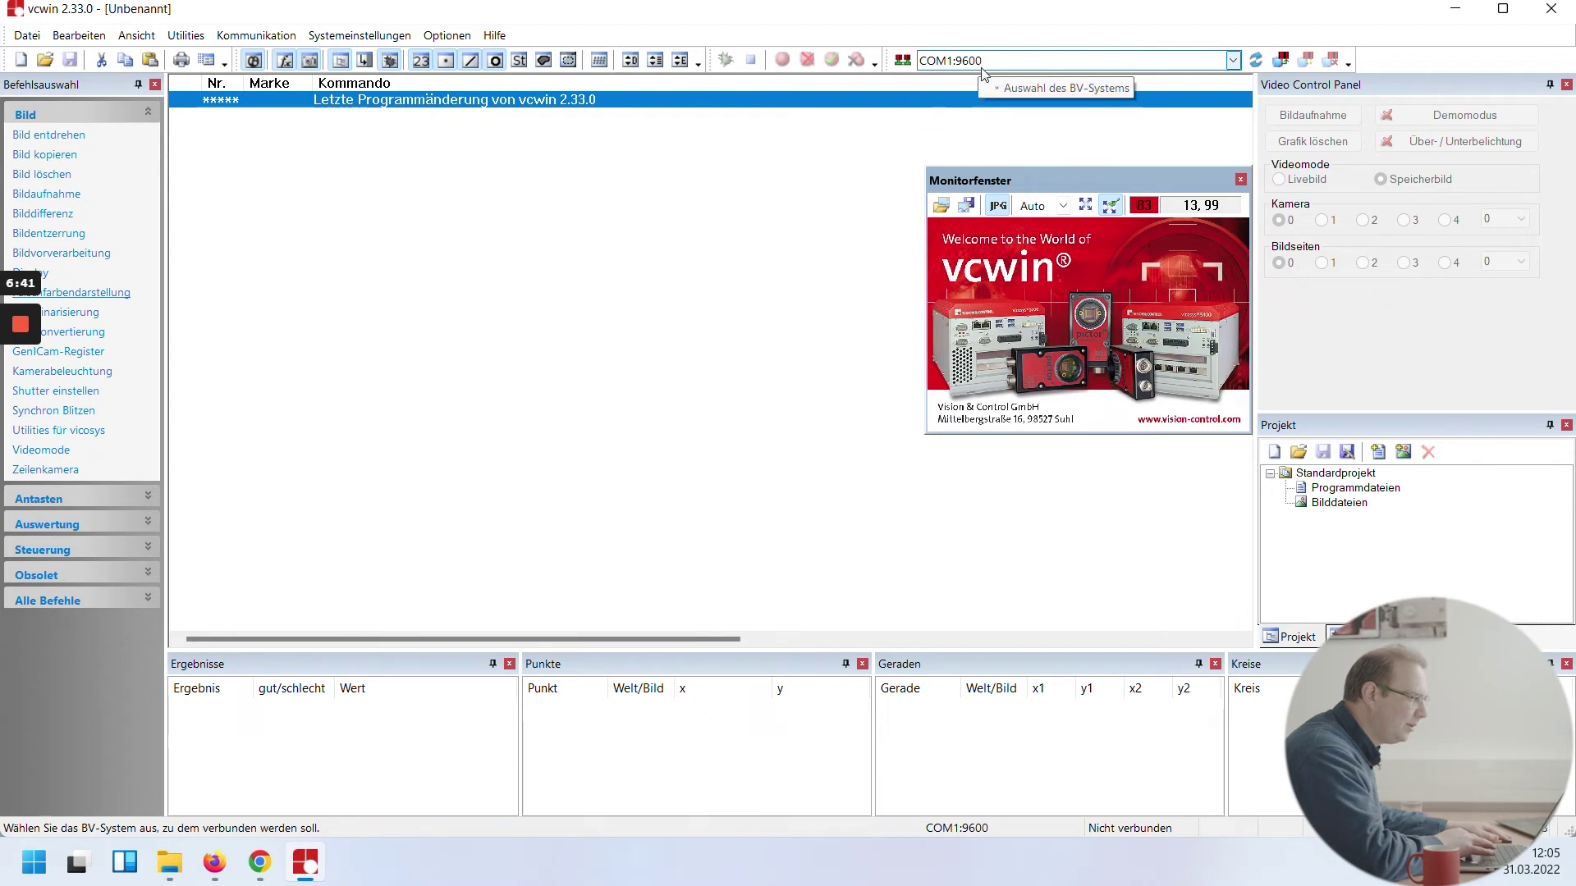
# - Choose Ethernet (TCP/IP) as the communication protocol in the communication parameters
pyautogui.click(903, 63)
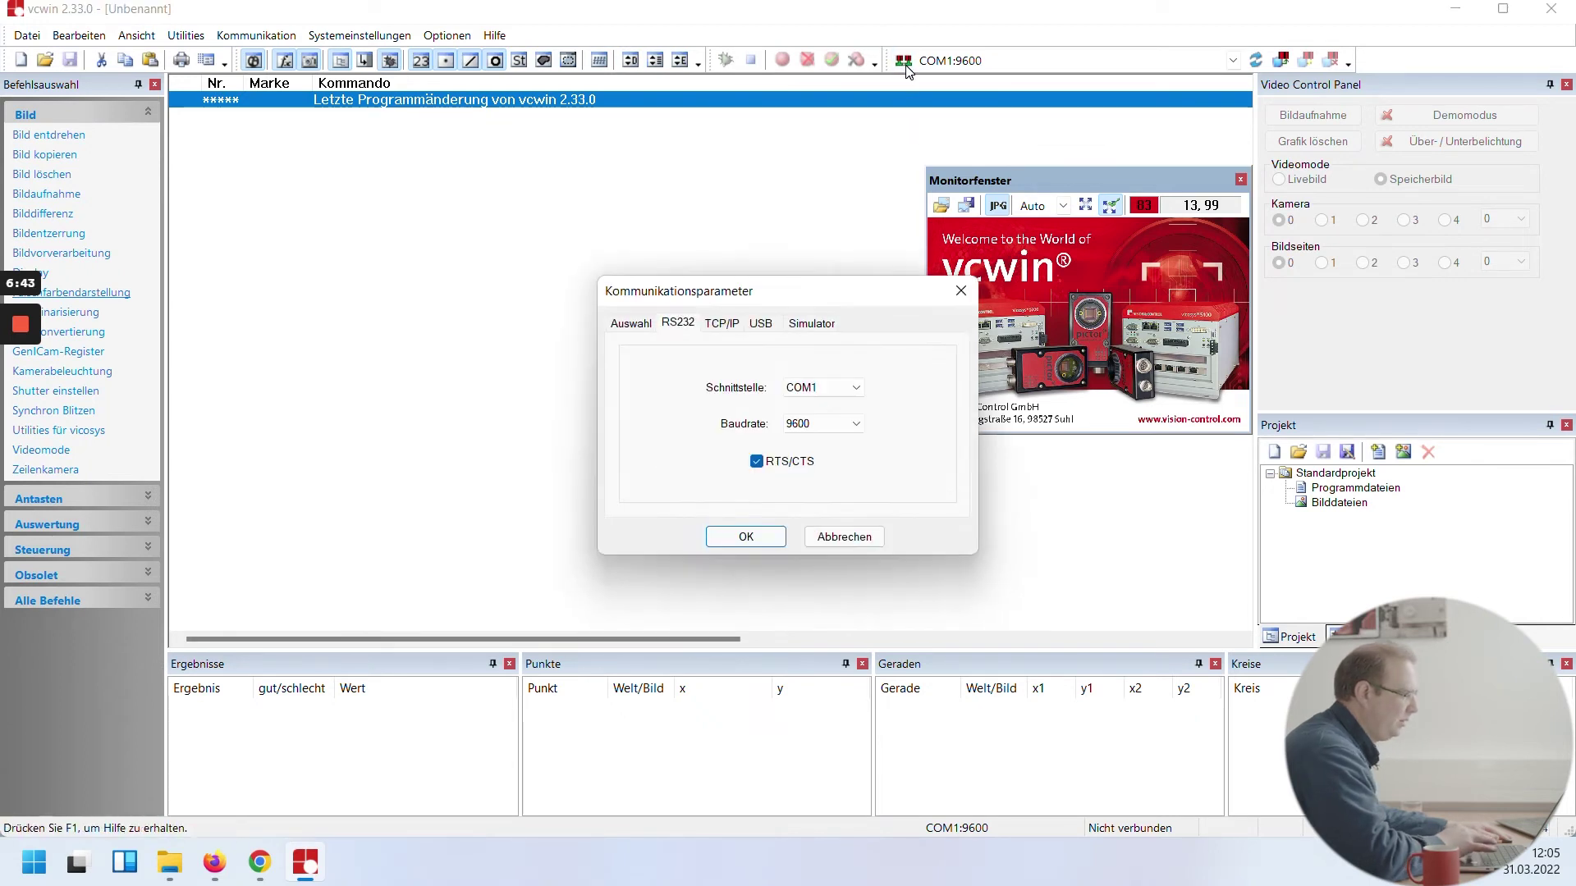
pyautogui.click(624, 323)
pyautogui.click(681, 419)
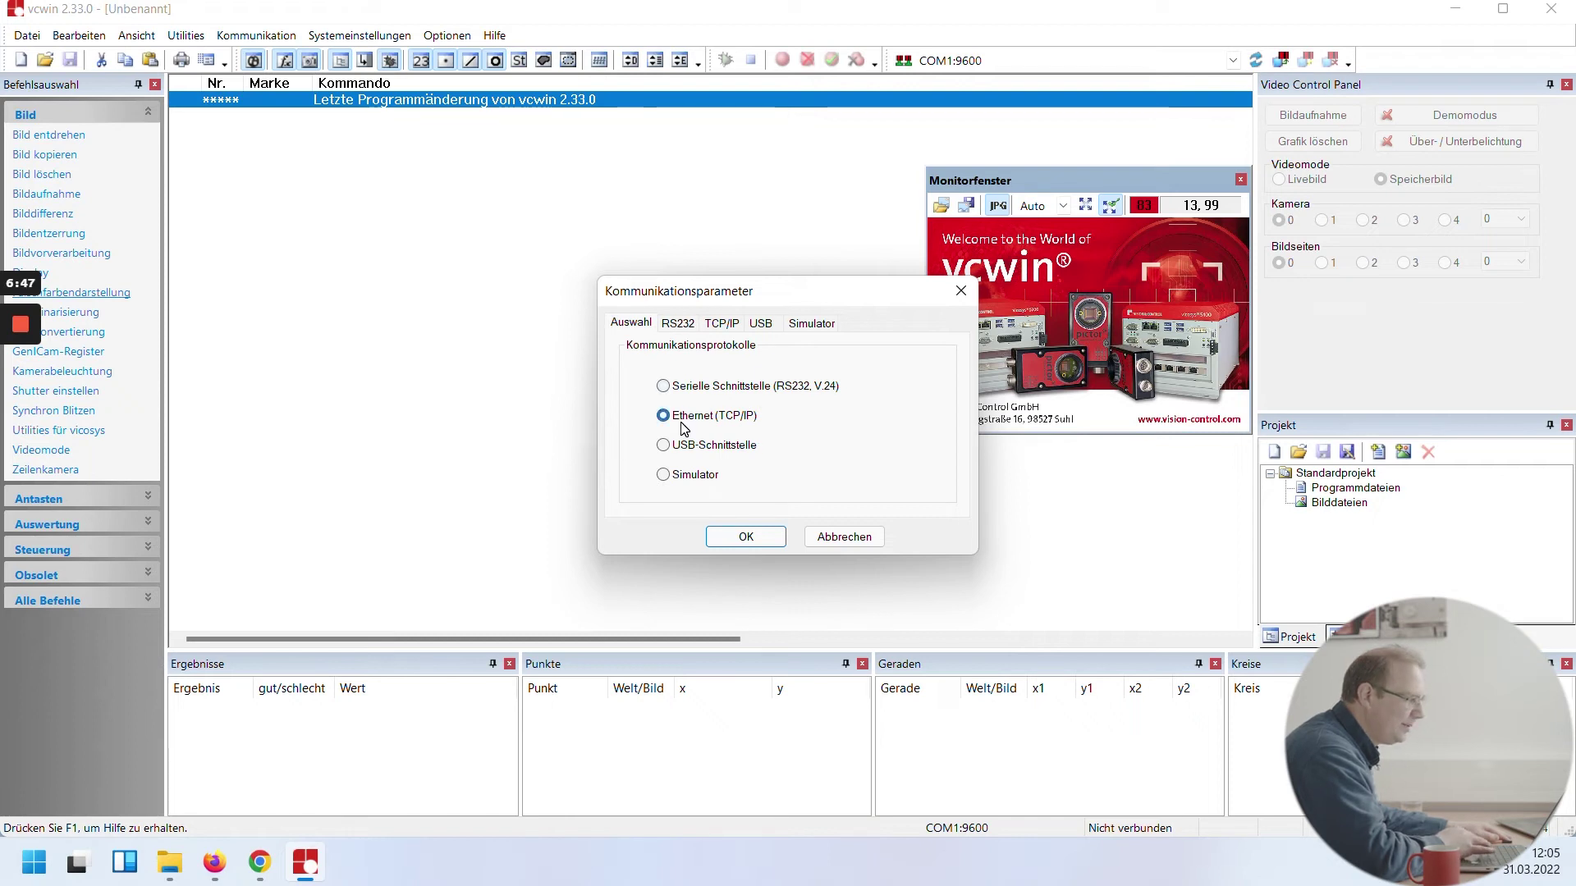
# - Search the network for vision systems over TCP/IP and select the vicosys system as the current one
pyautogui.click(728, 325)
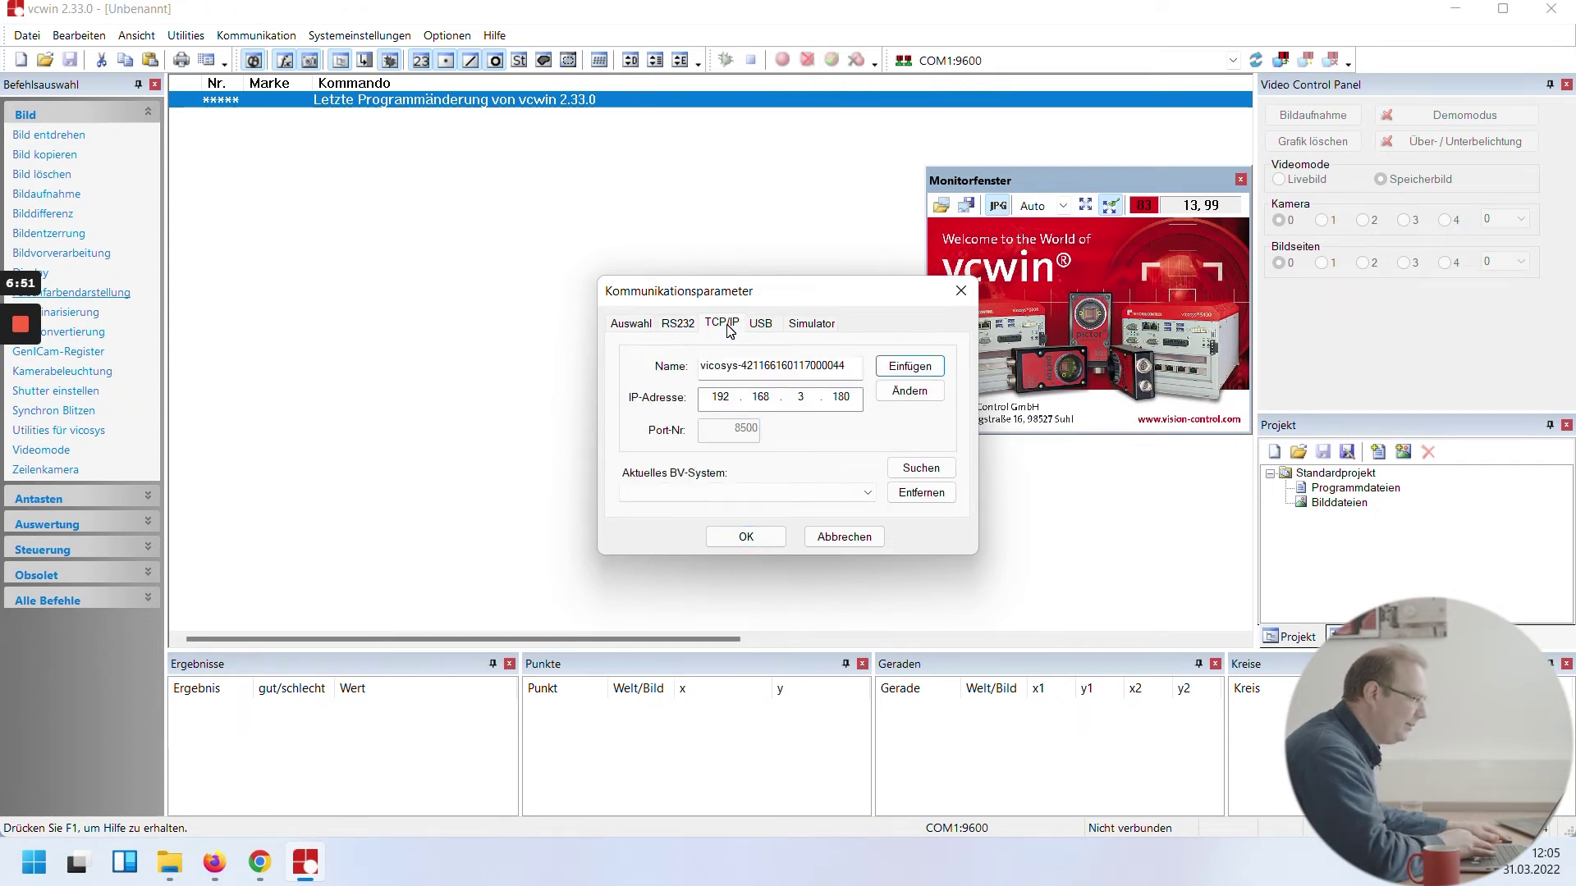
pyautogui.click(946, 469)
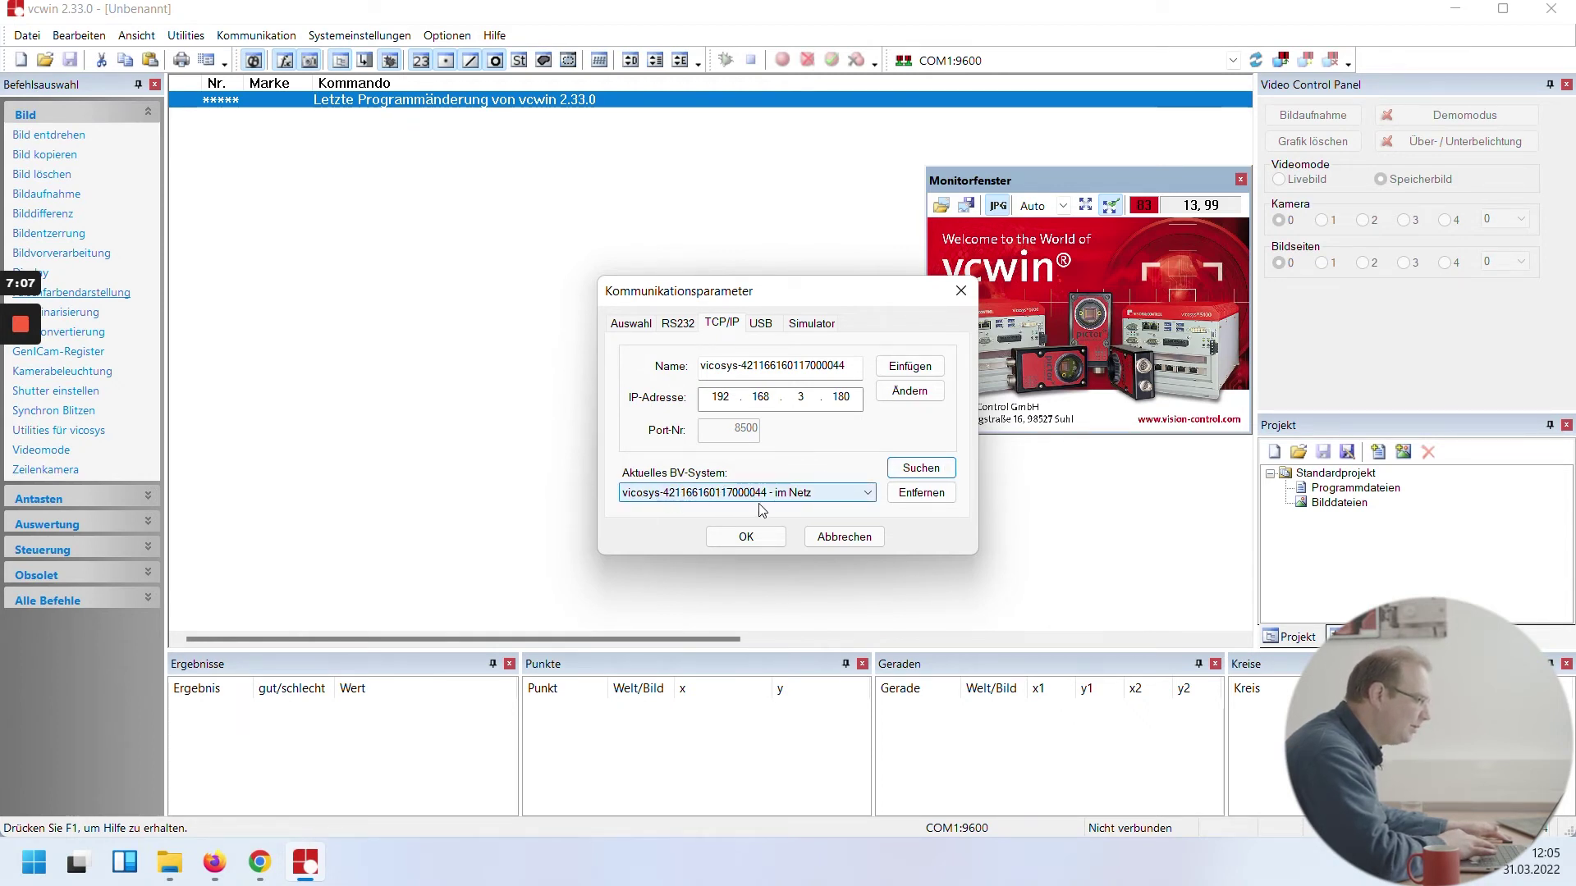
pyautogui.click(841, 493)
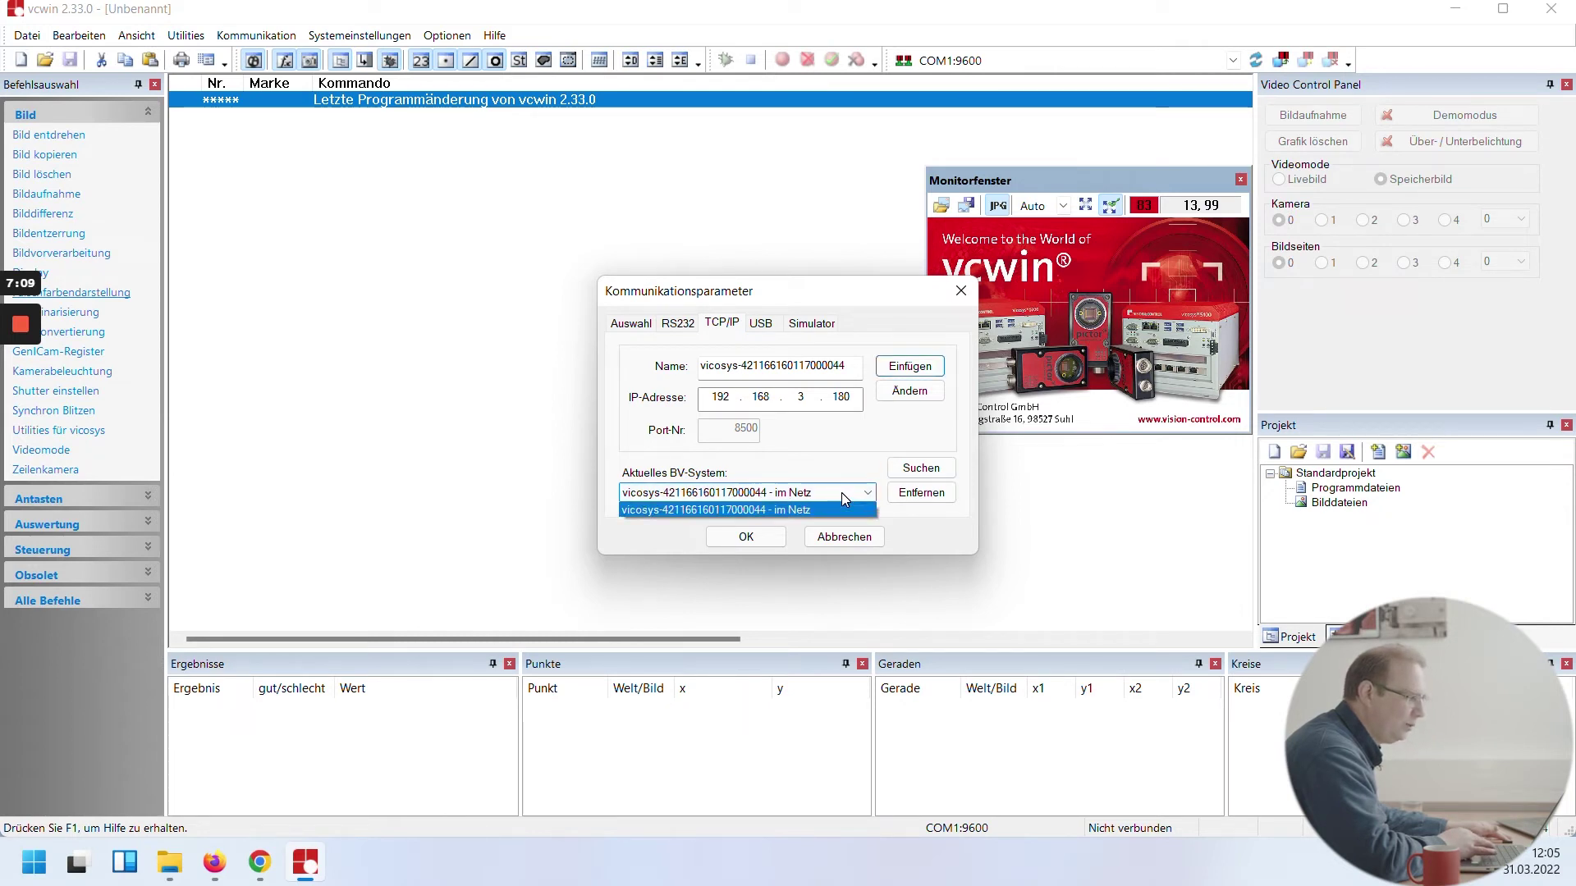
pyautogui.click(841, 493)
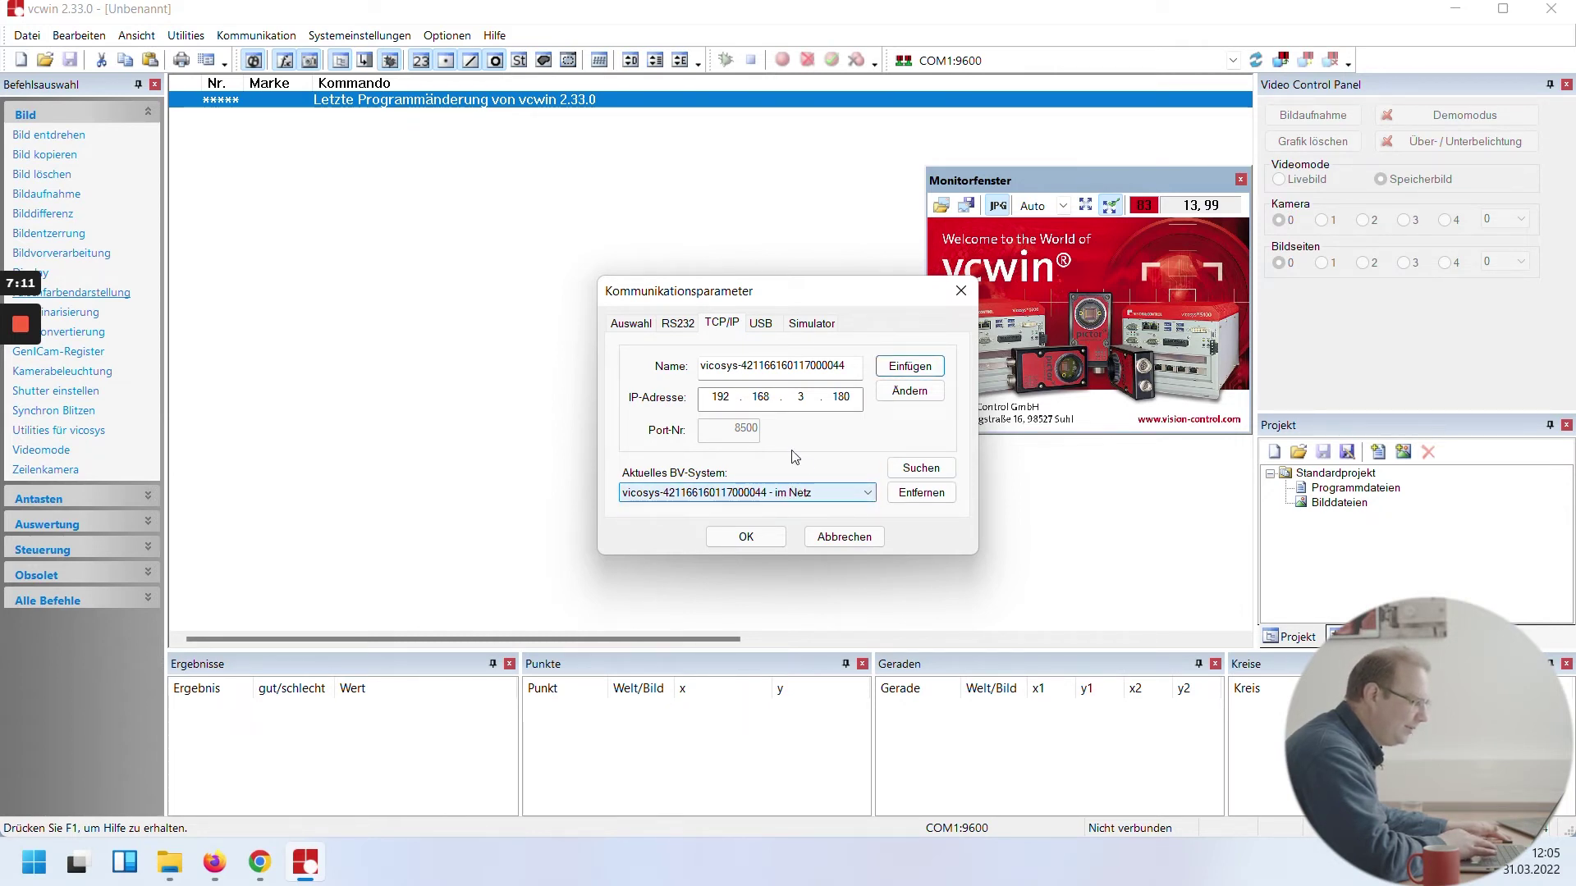
pyautogui.click(828, 493)
pyautogui.click(739, 507)
# - Rename the selected vision system to vicosys-demo and accept the communication parameters
pyautogui.click(883, 366)
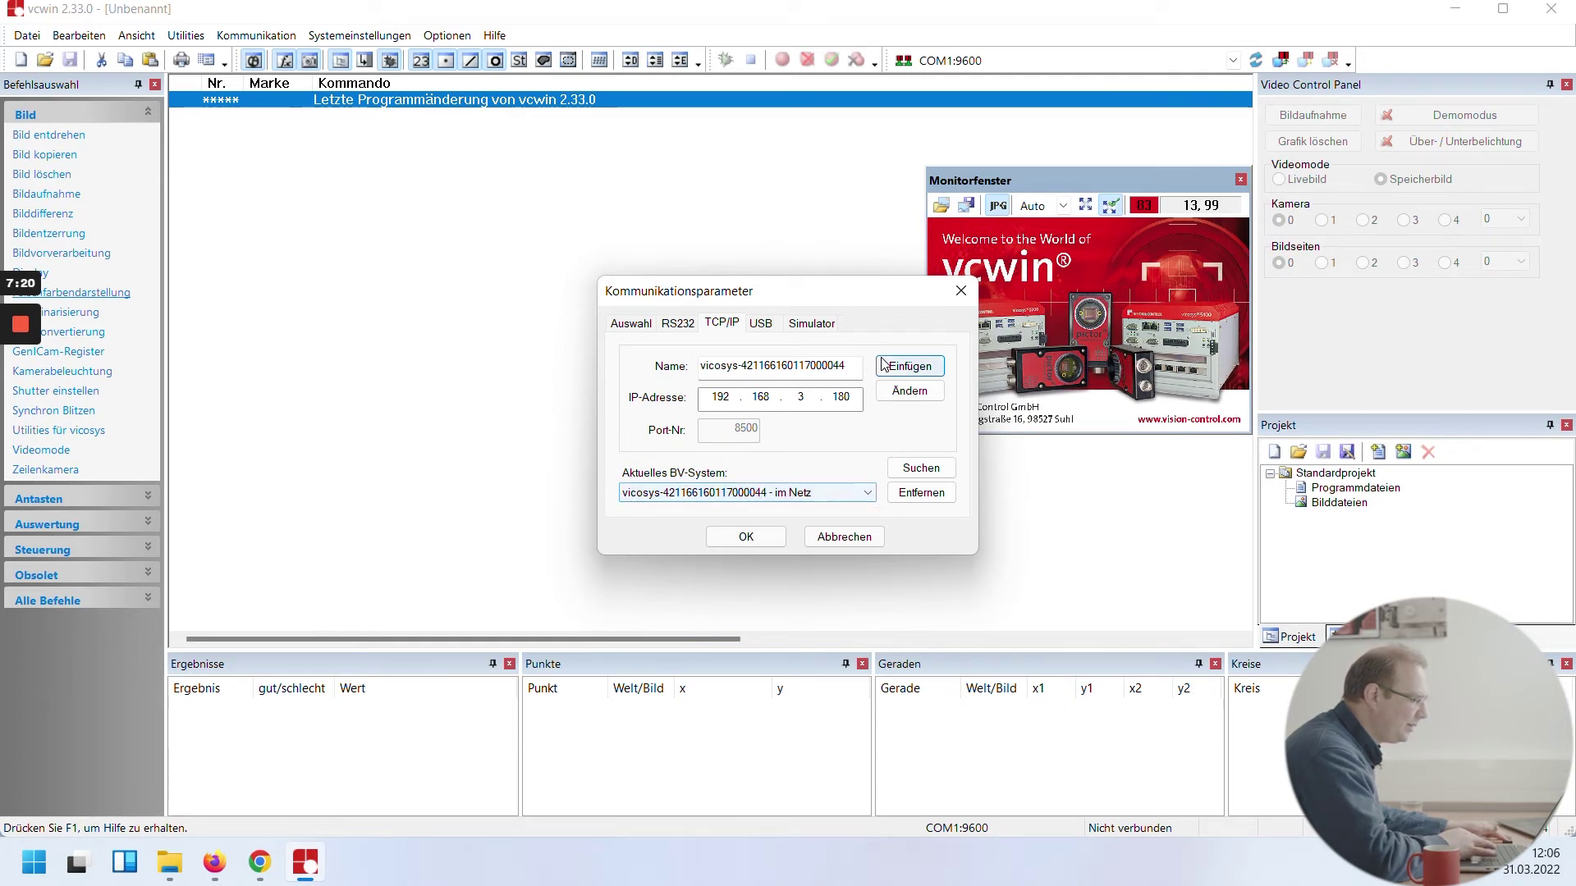
pyautogui.doubleClick(837, 366)
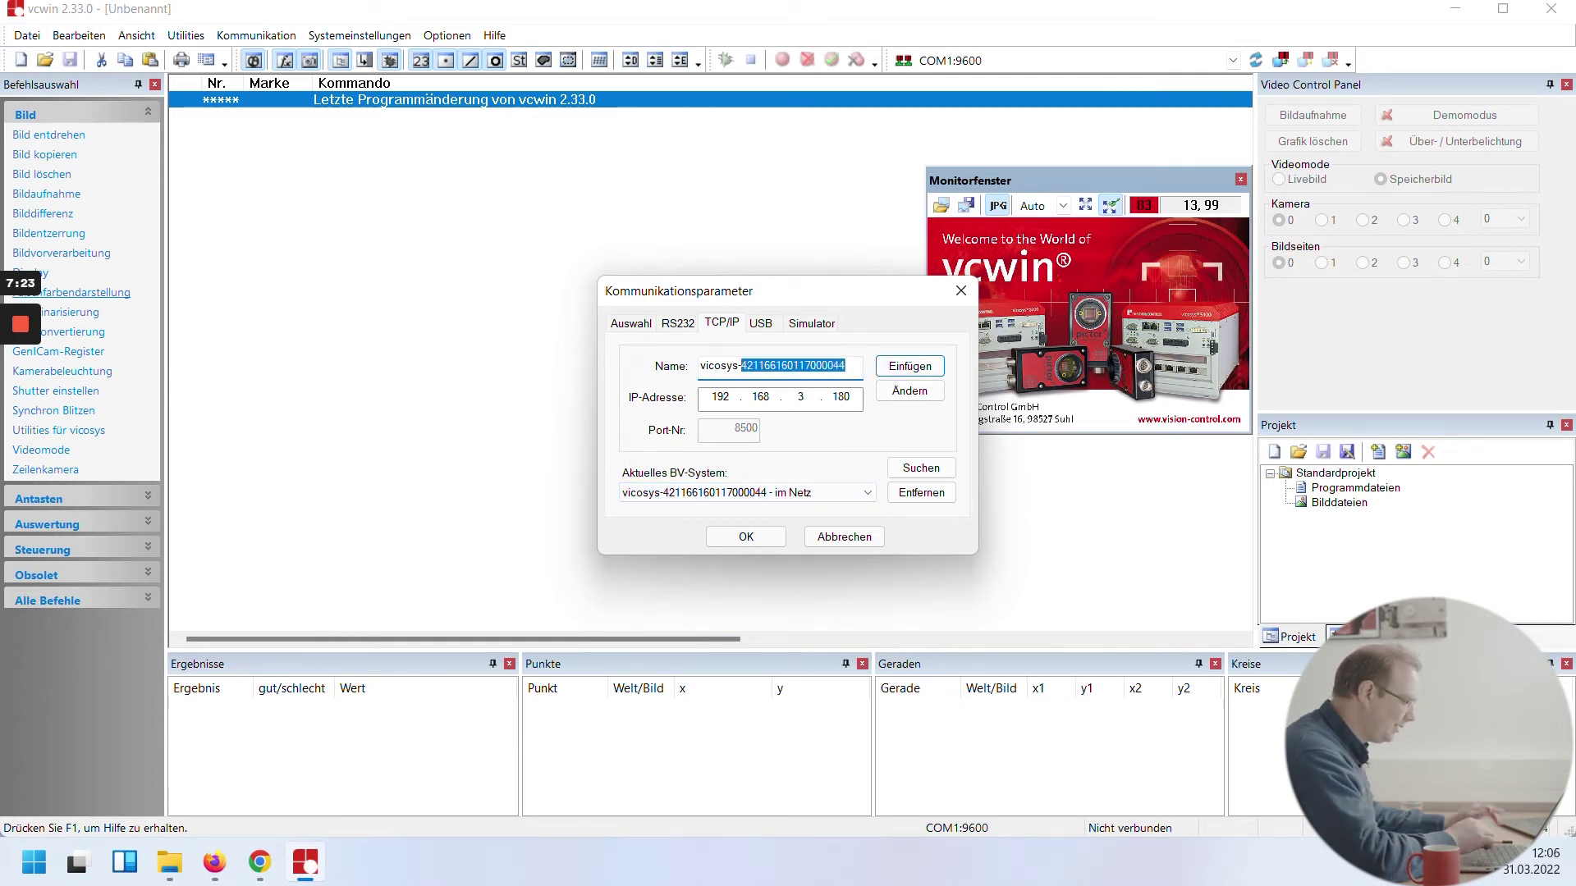
pyautogui.write('demo')
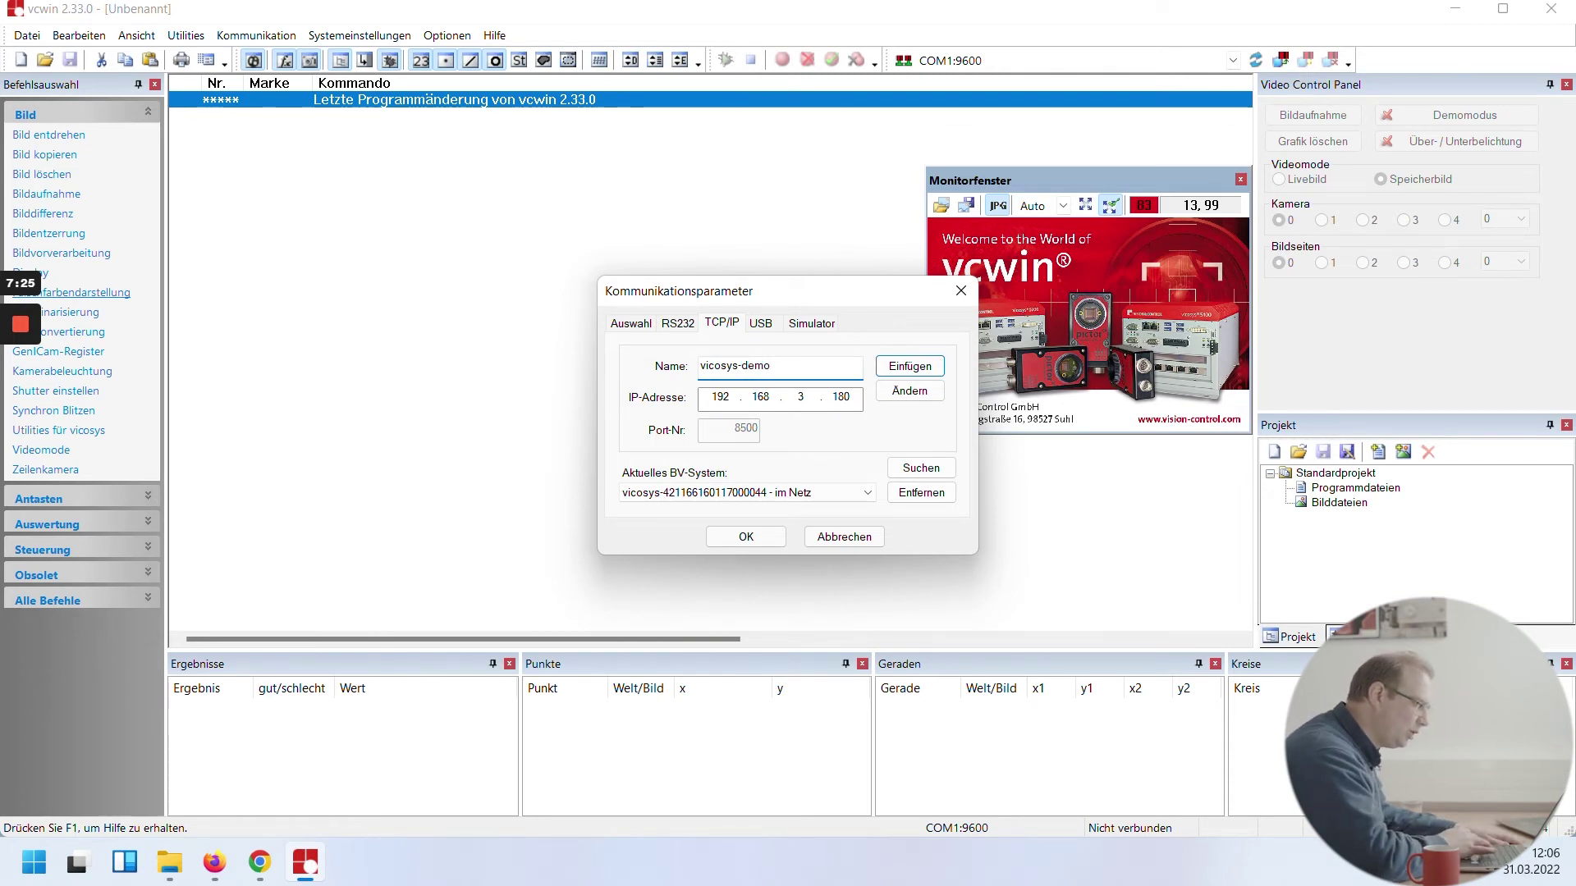
pyautogui.click(938, 390)
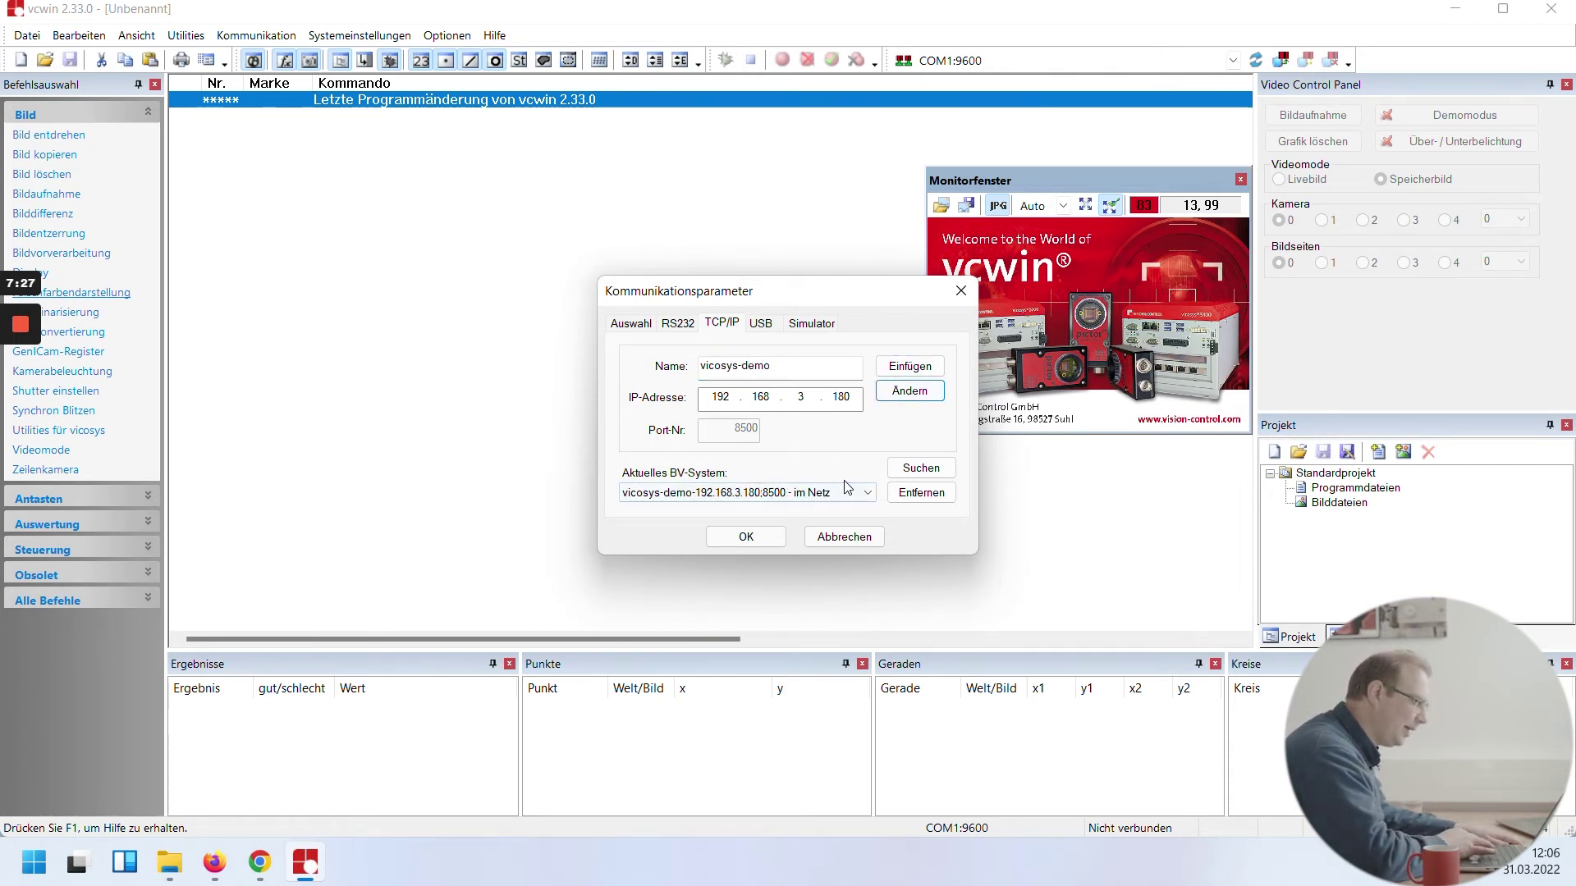
pyautogui.click(846, 490)
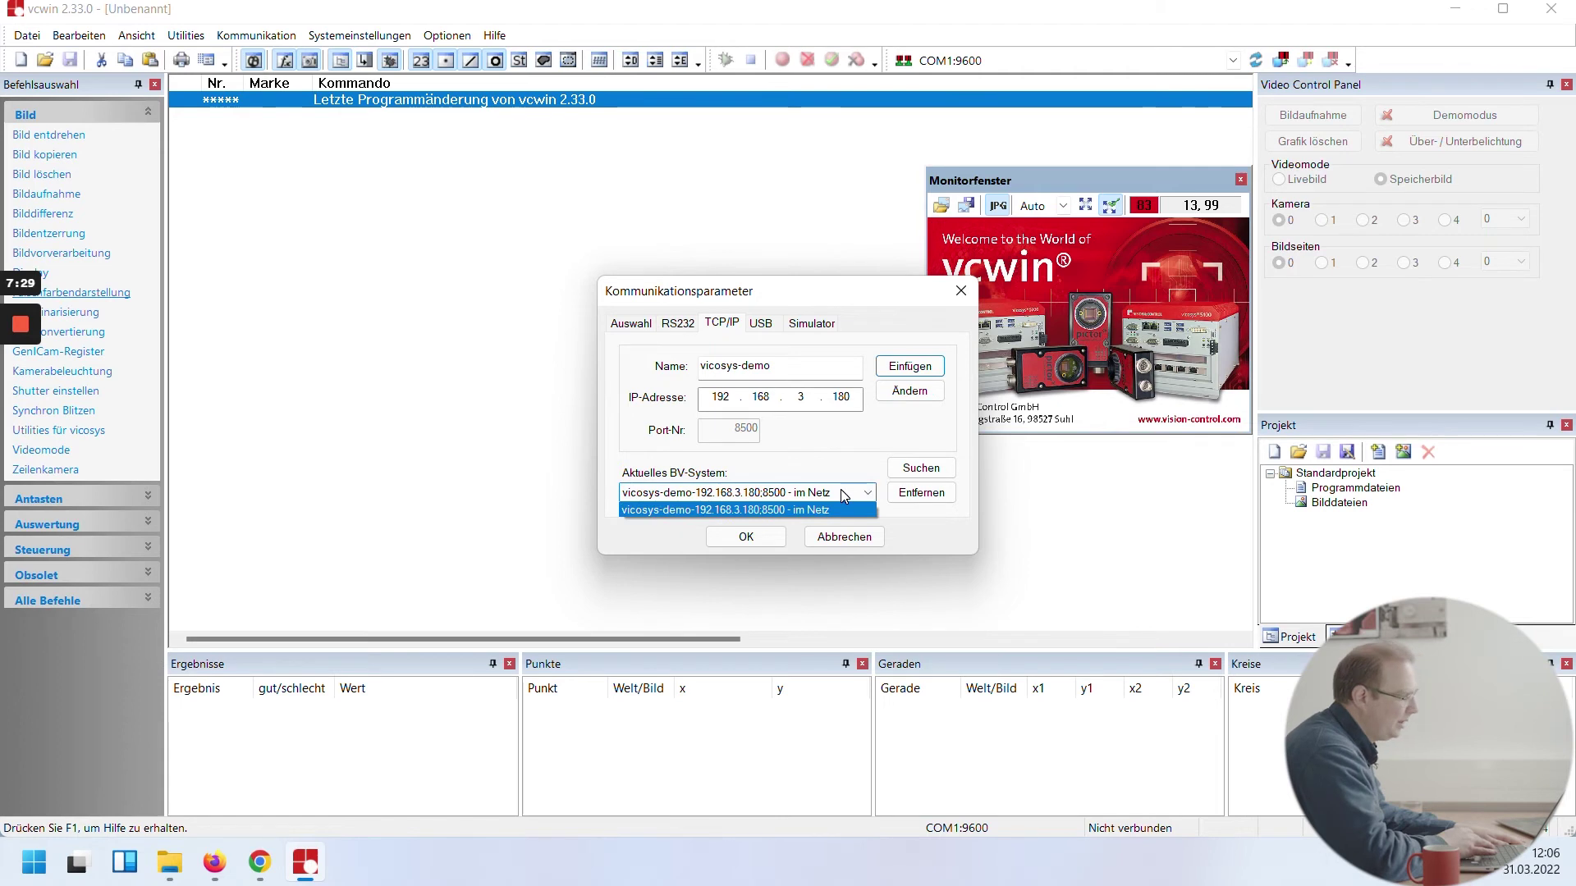
pyautogui.click(826, 475)
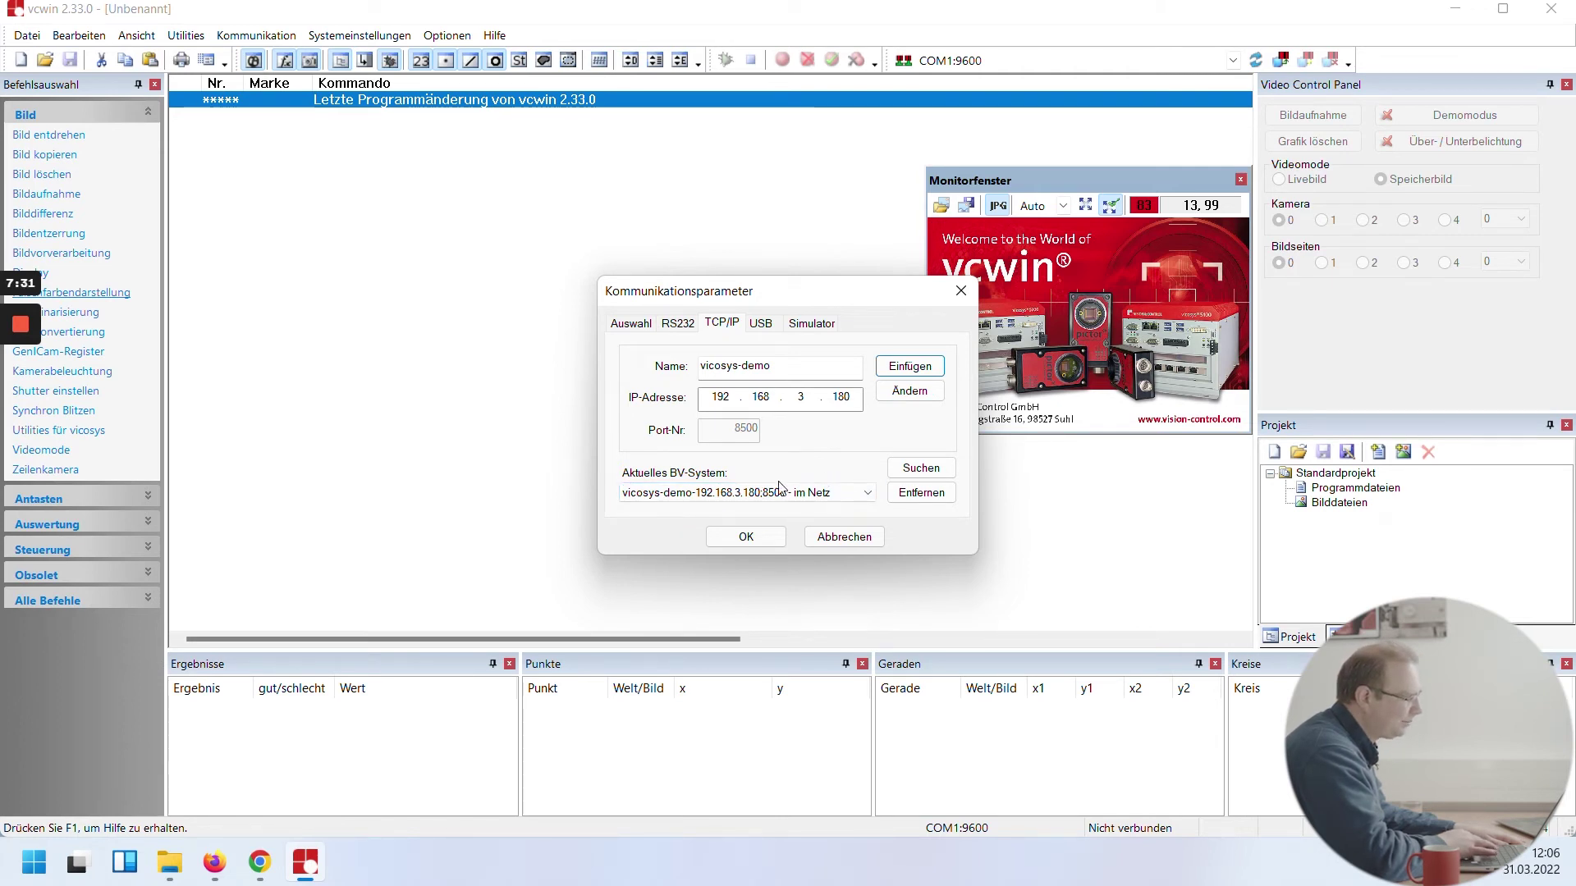
pyautogui.click(745, 537)
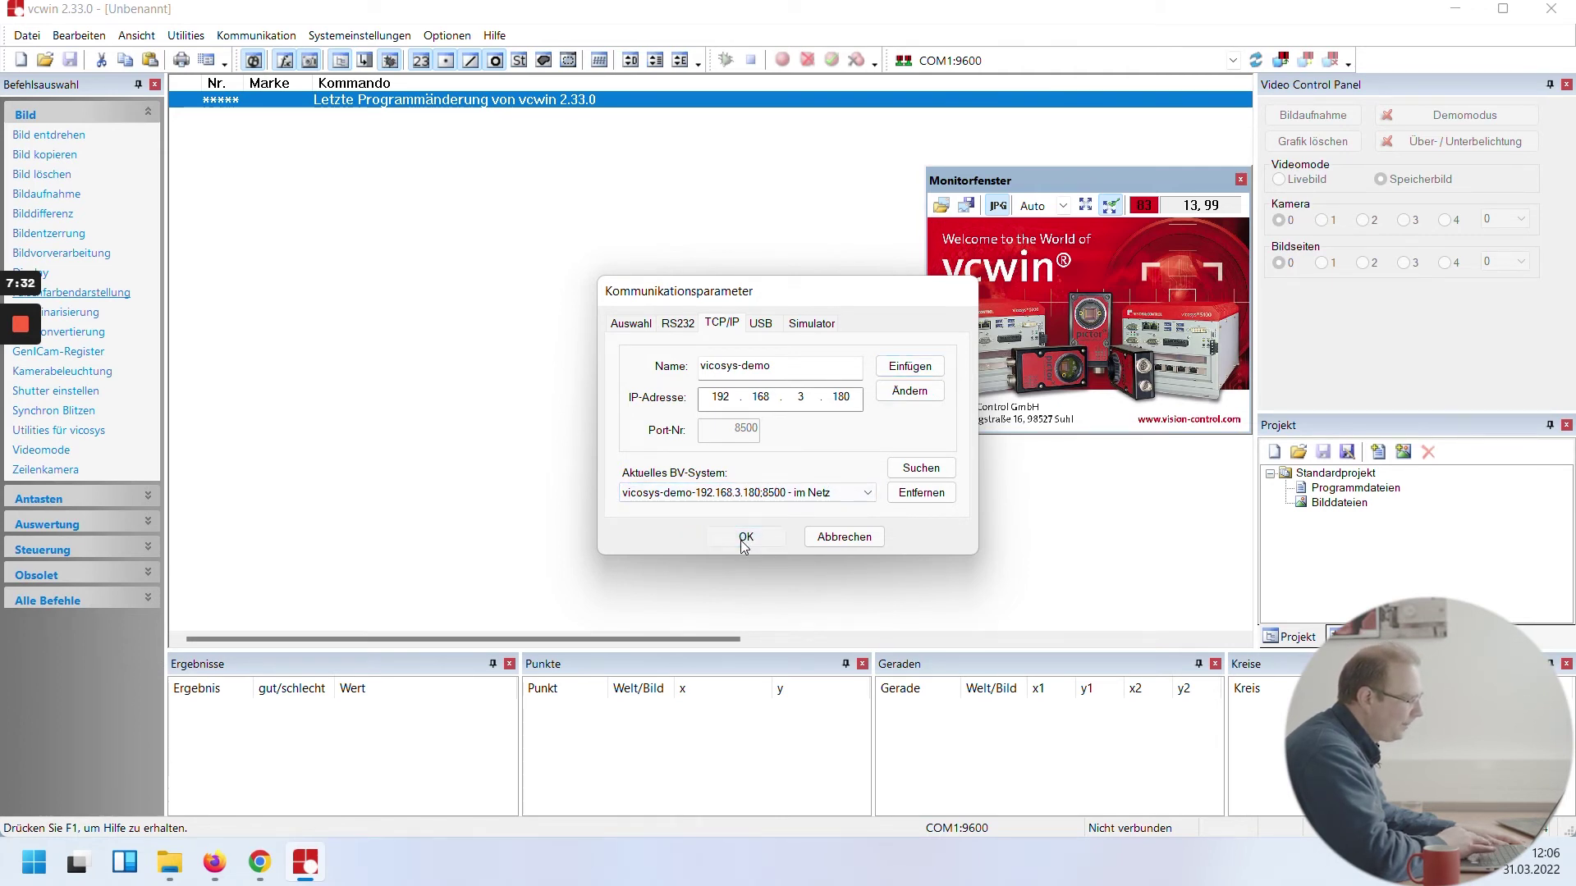
# - Refresh the list of vision systems, select vicosys-demo and connect to it
pyautogui.click(1256, 58)
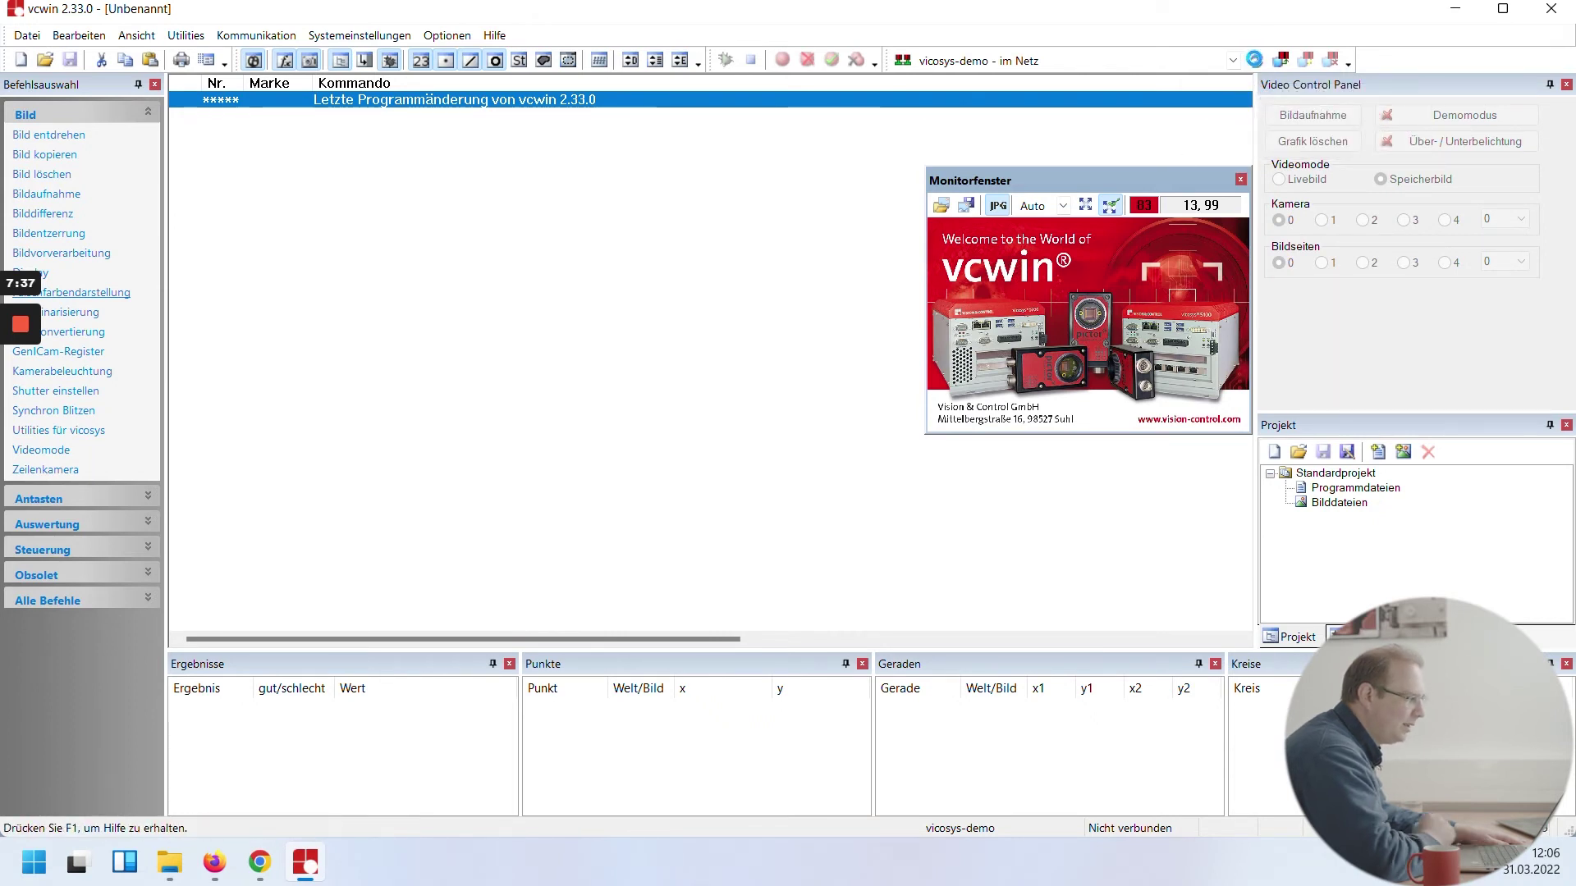
pyautogui.click(1231, 61)
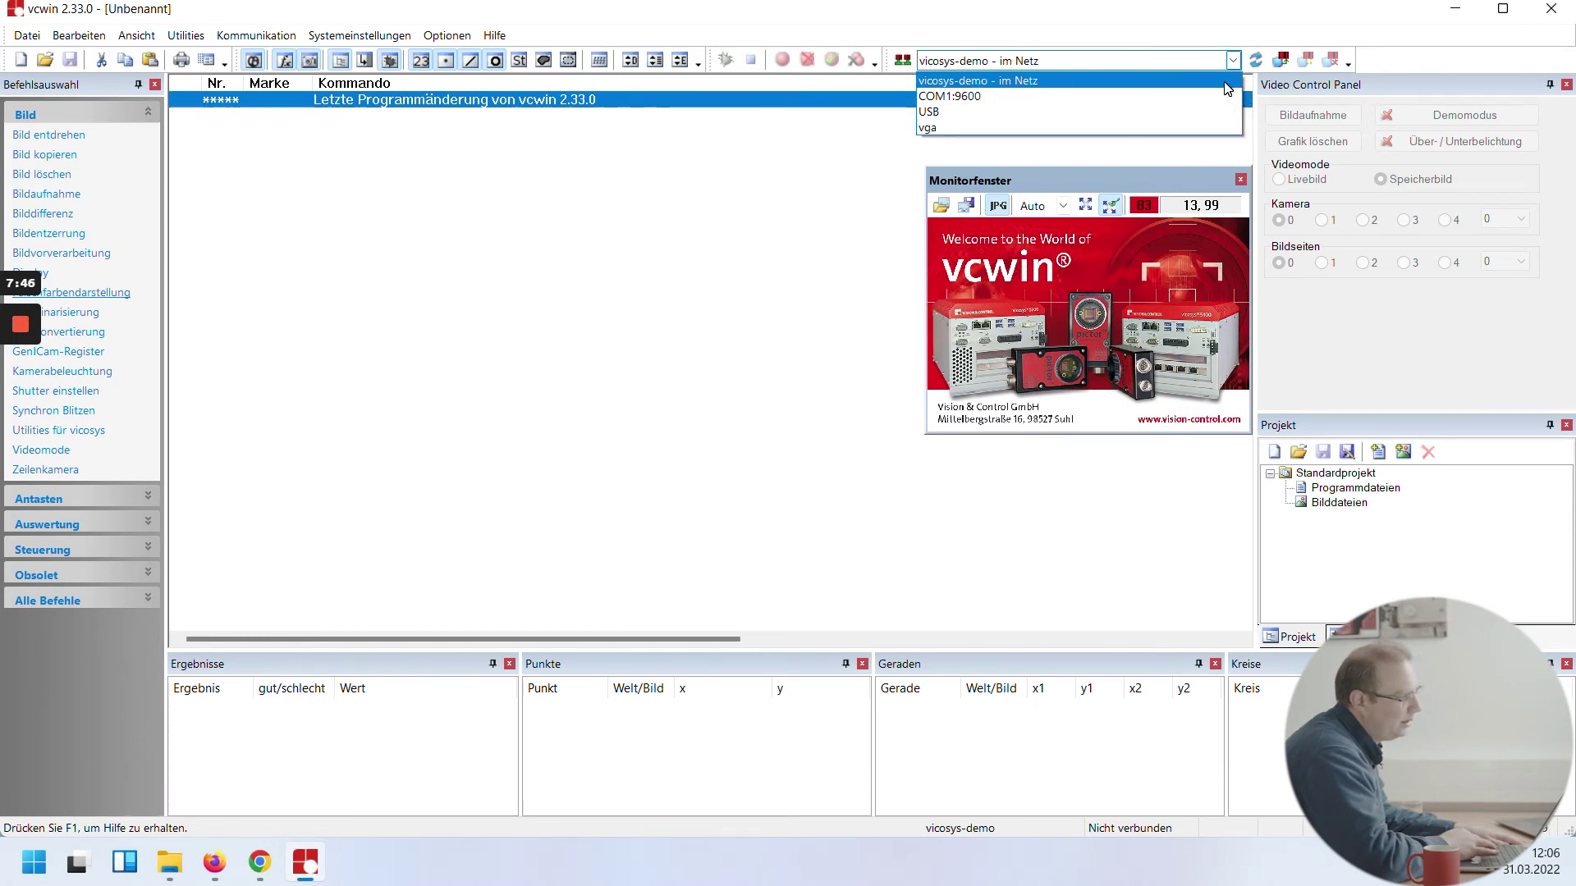
pyautogui.click(1224, 82)
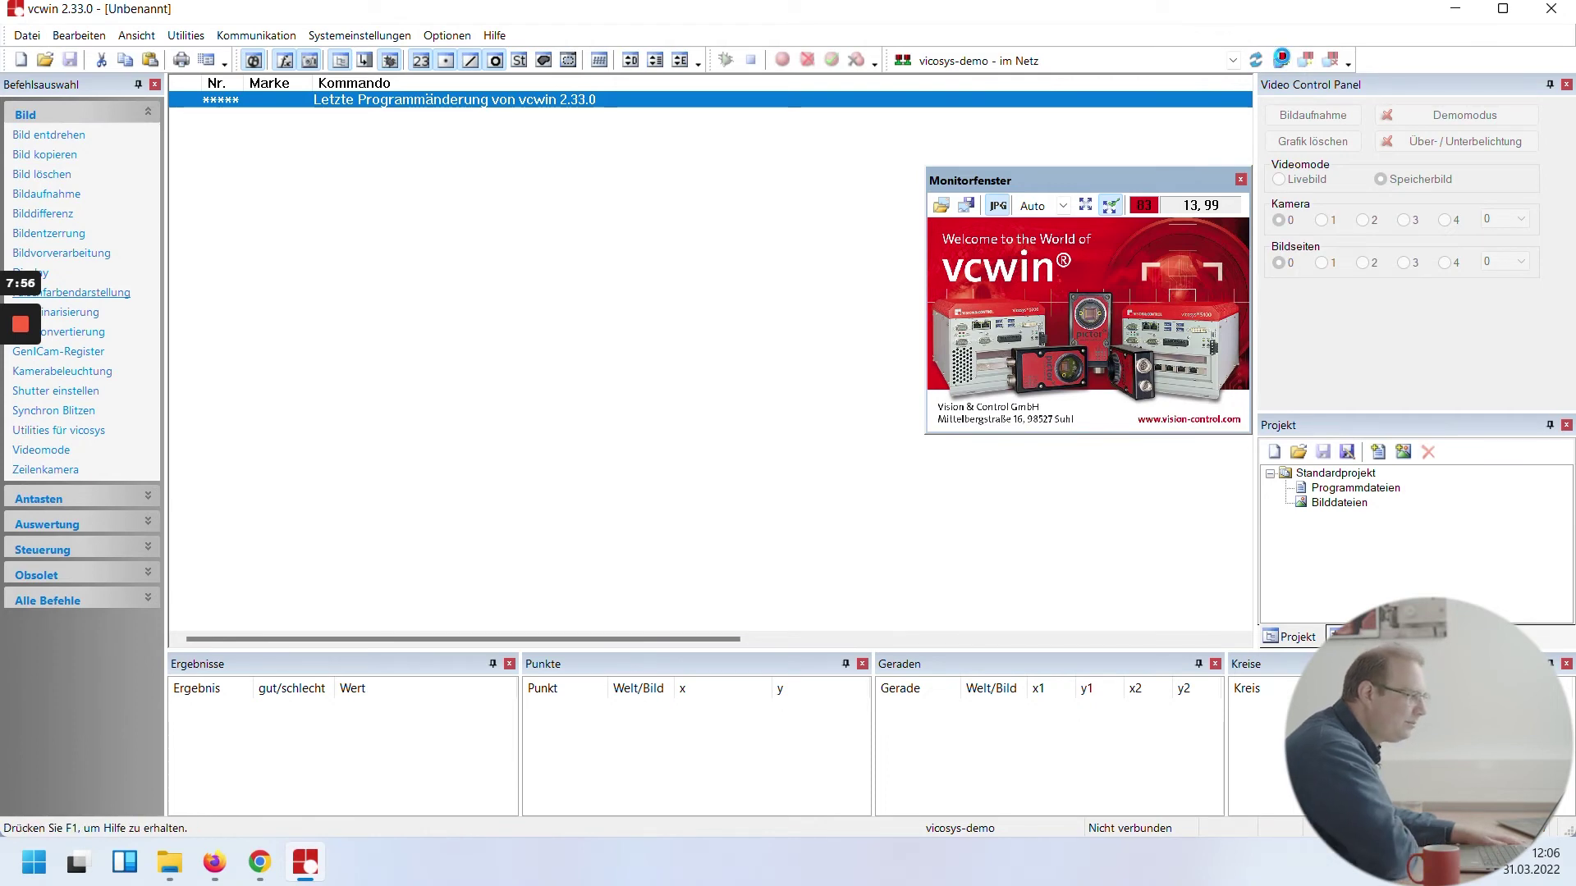
pyautogui.click(1284, 63)
pyautogui.click(925, 308)
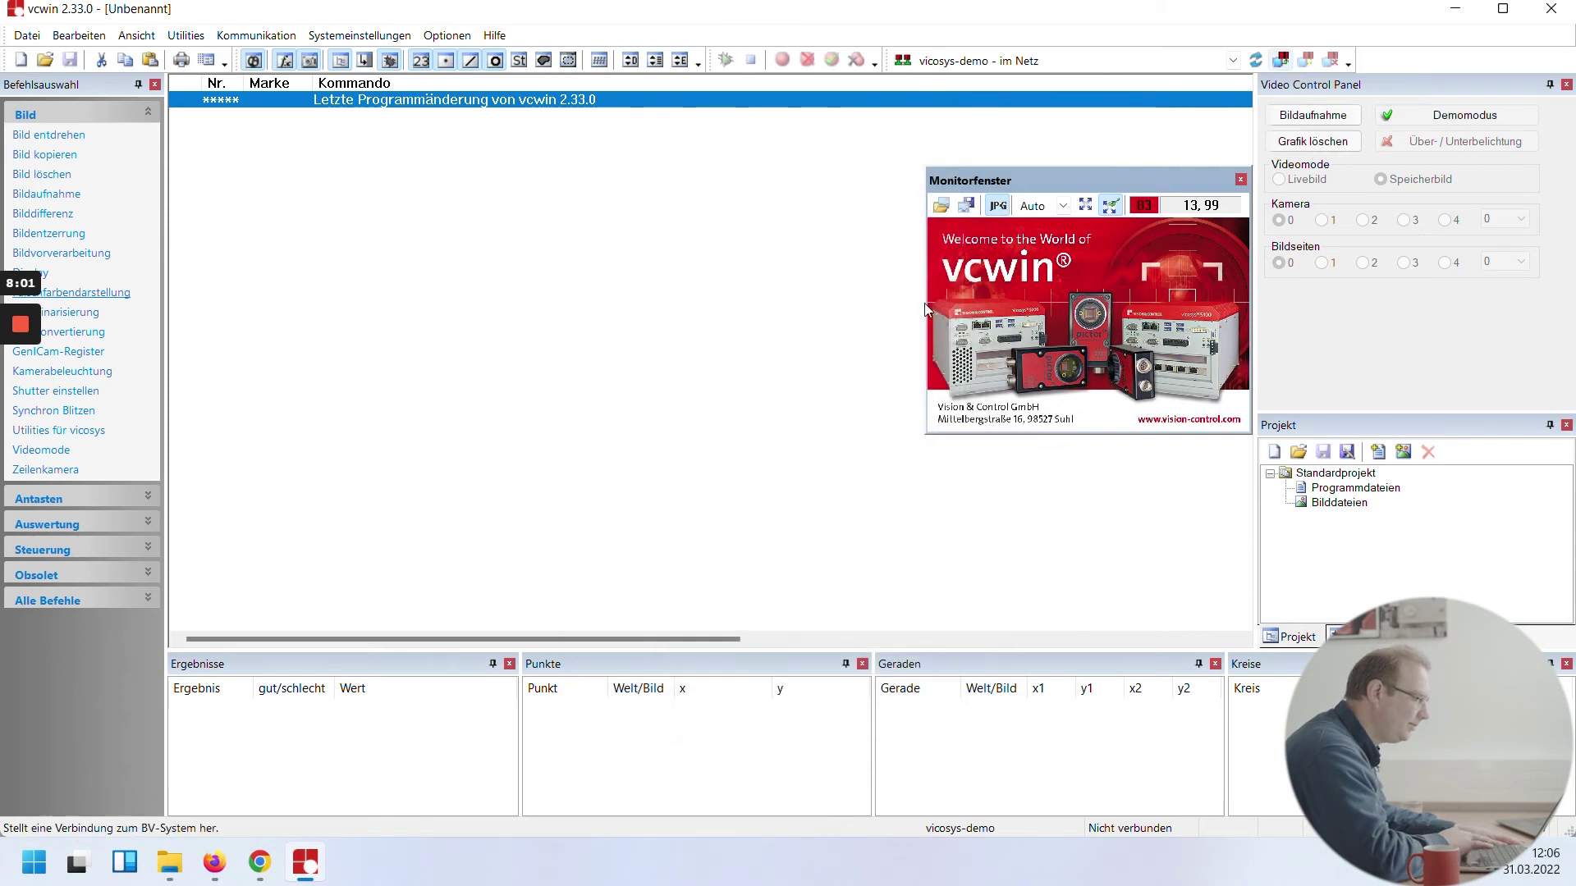
# - Apply the vision system's IP settings with mode DHCP und statische IP-Adresse, address 192.168.3.180, subnet mask 255.255.255.0 and gateway 192.168.3.251
pyautogui.click(361, 36)
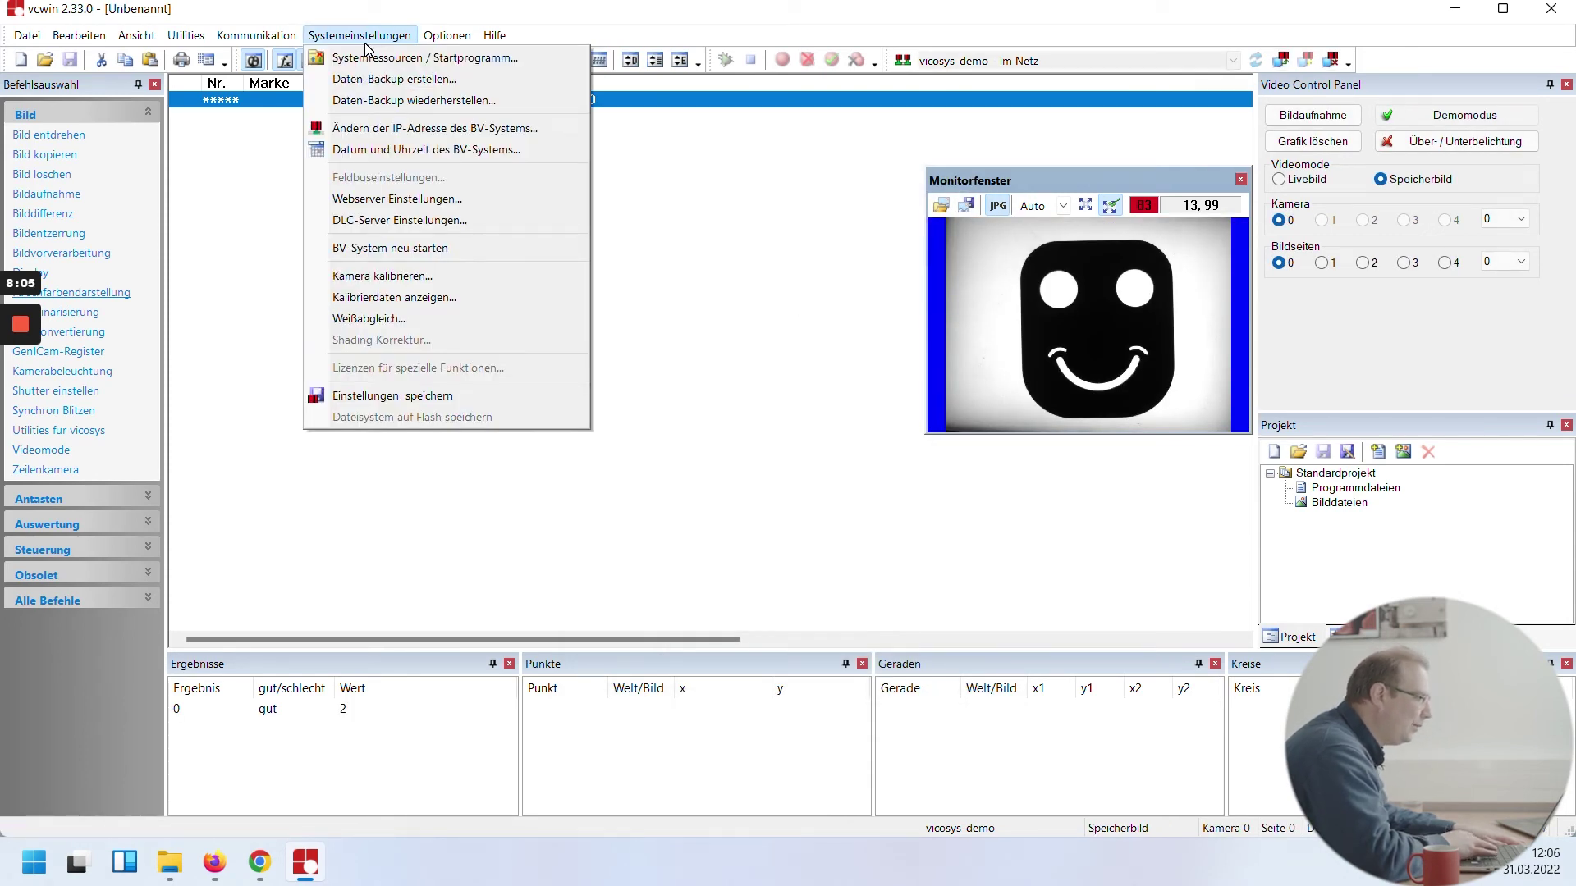
pyautogui.click(402, 131)
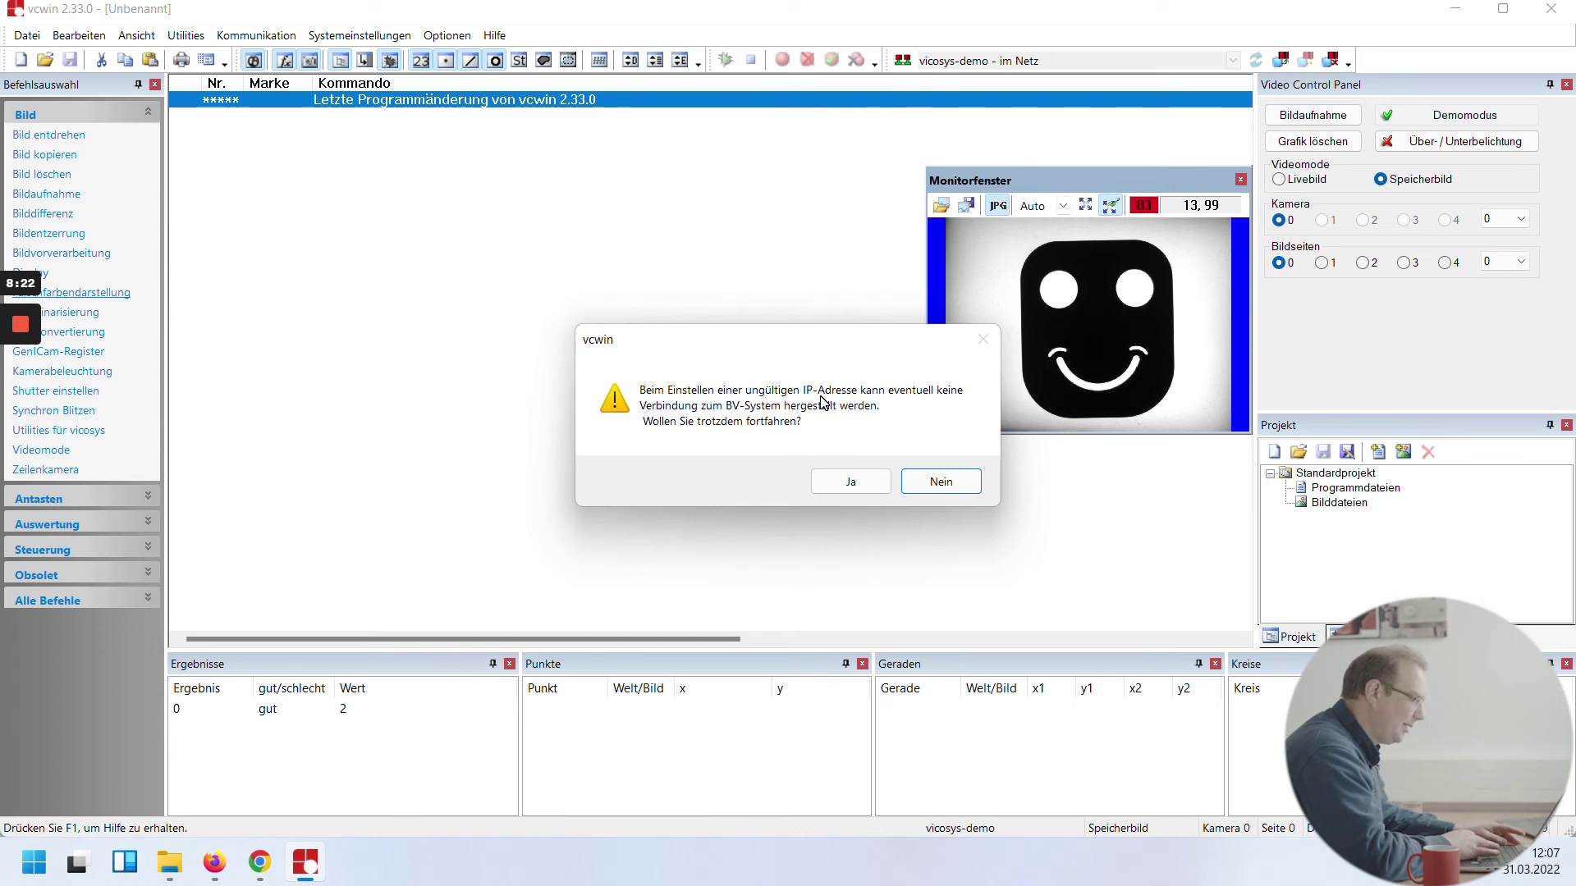
pyautogui.click(851, 482)
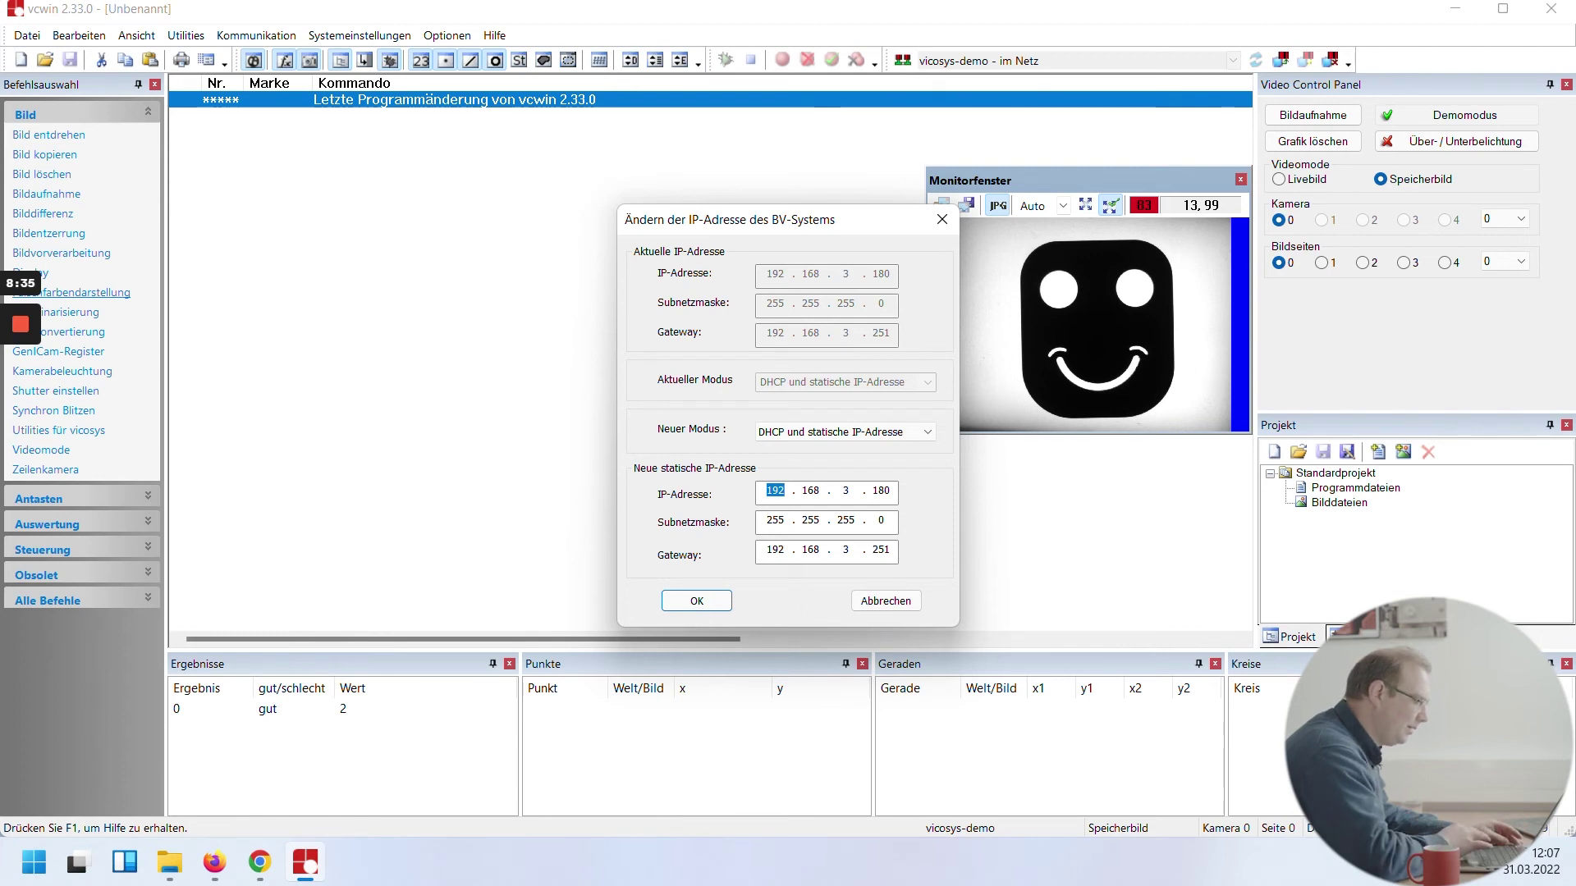
pyautogui.click(859, 436)
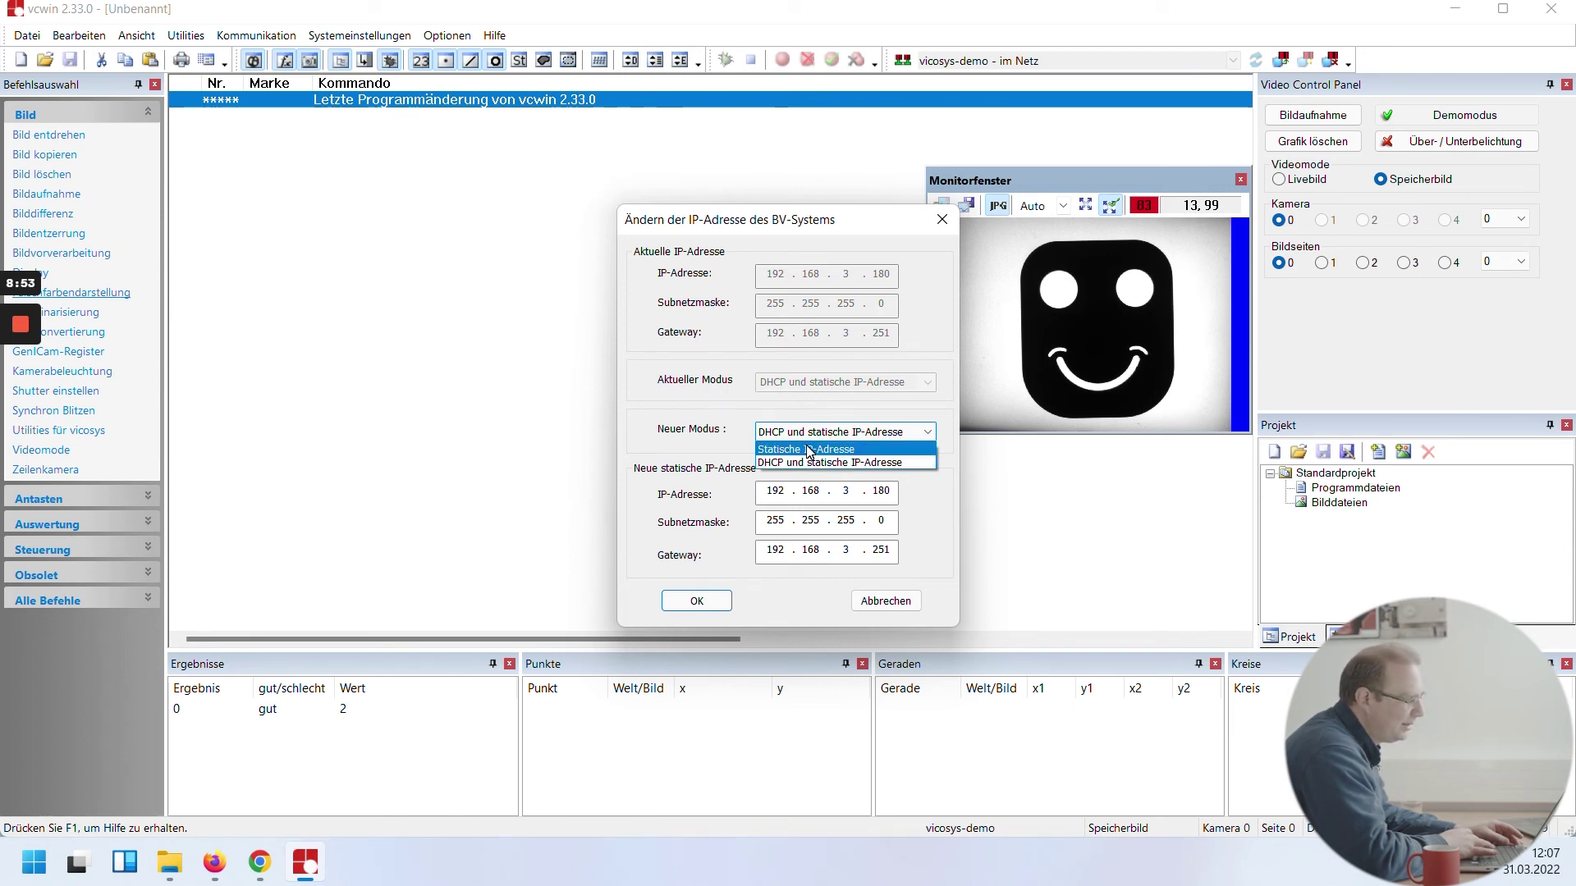
pyautogui.click(850, 417)
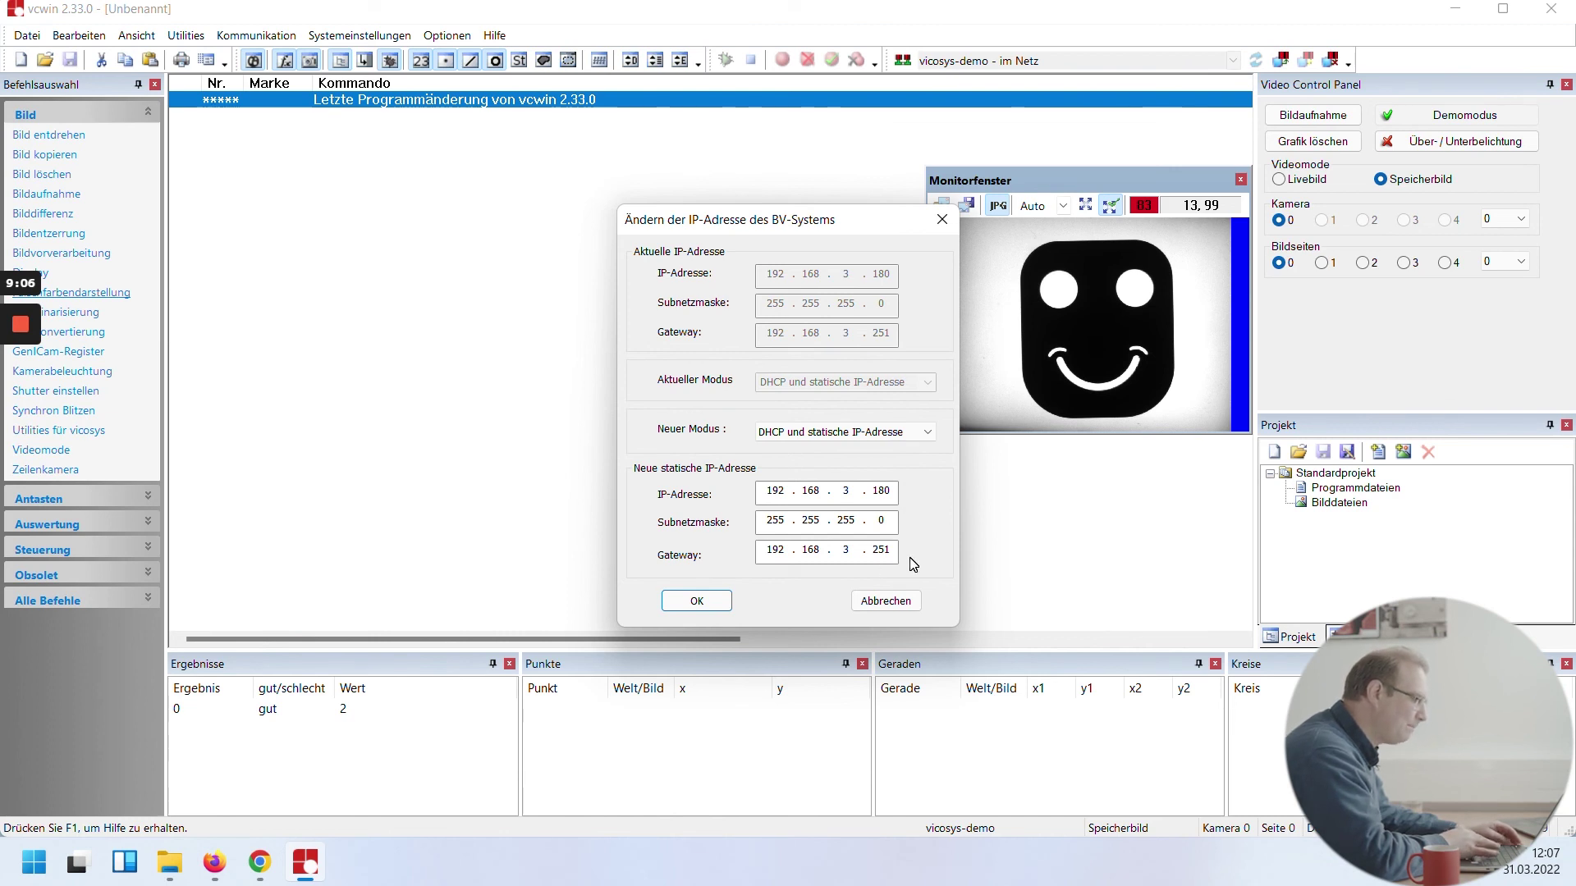
pyautogui.click(720, 606)
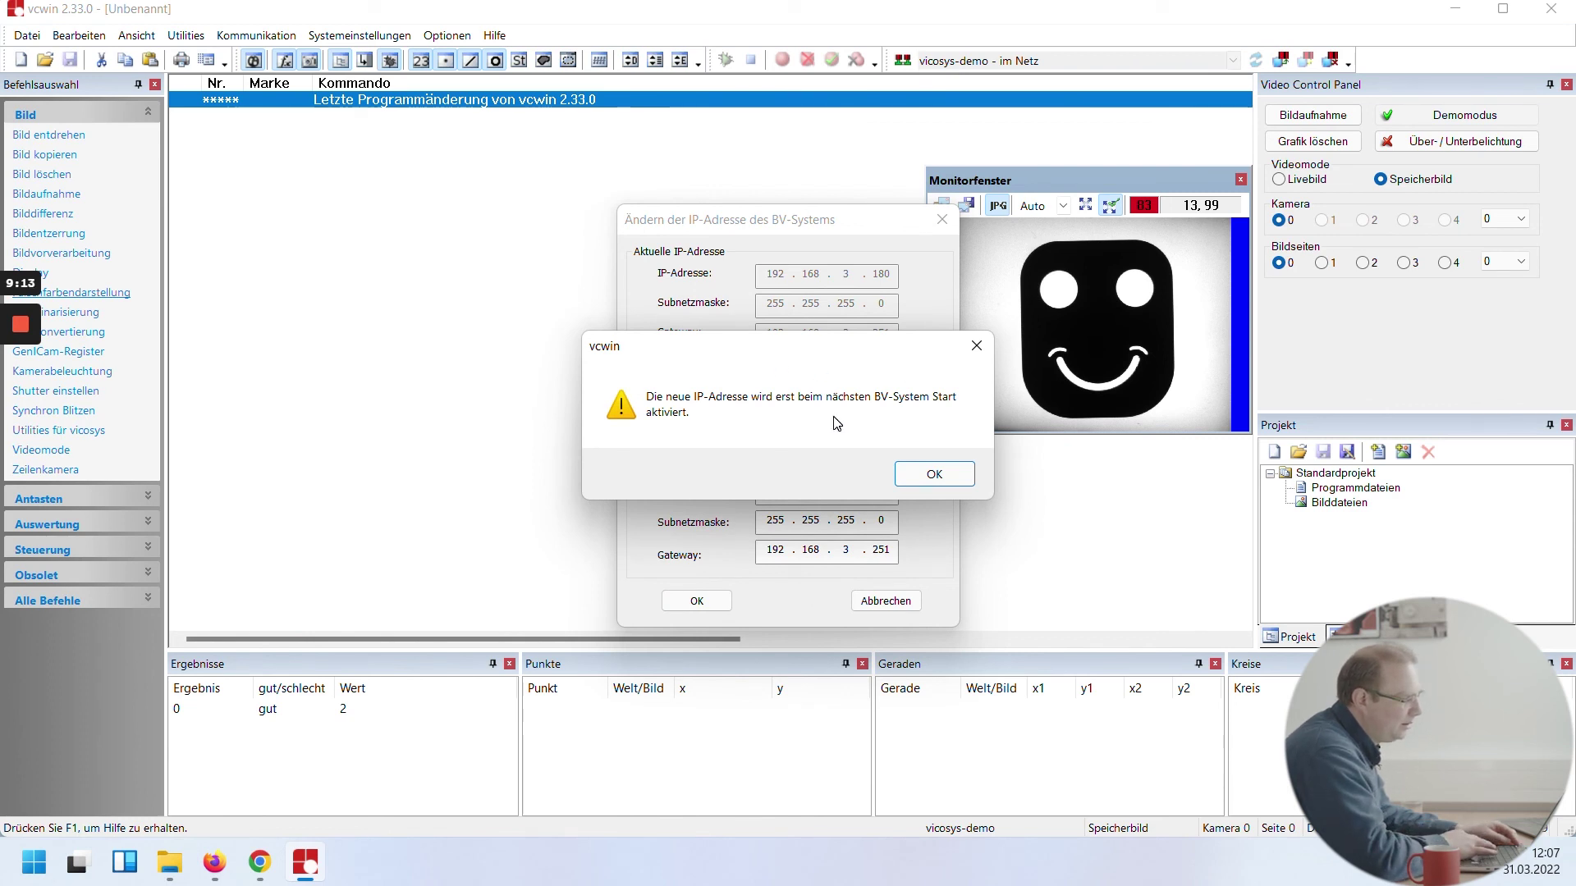
pyautogui.click(934, 474)
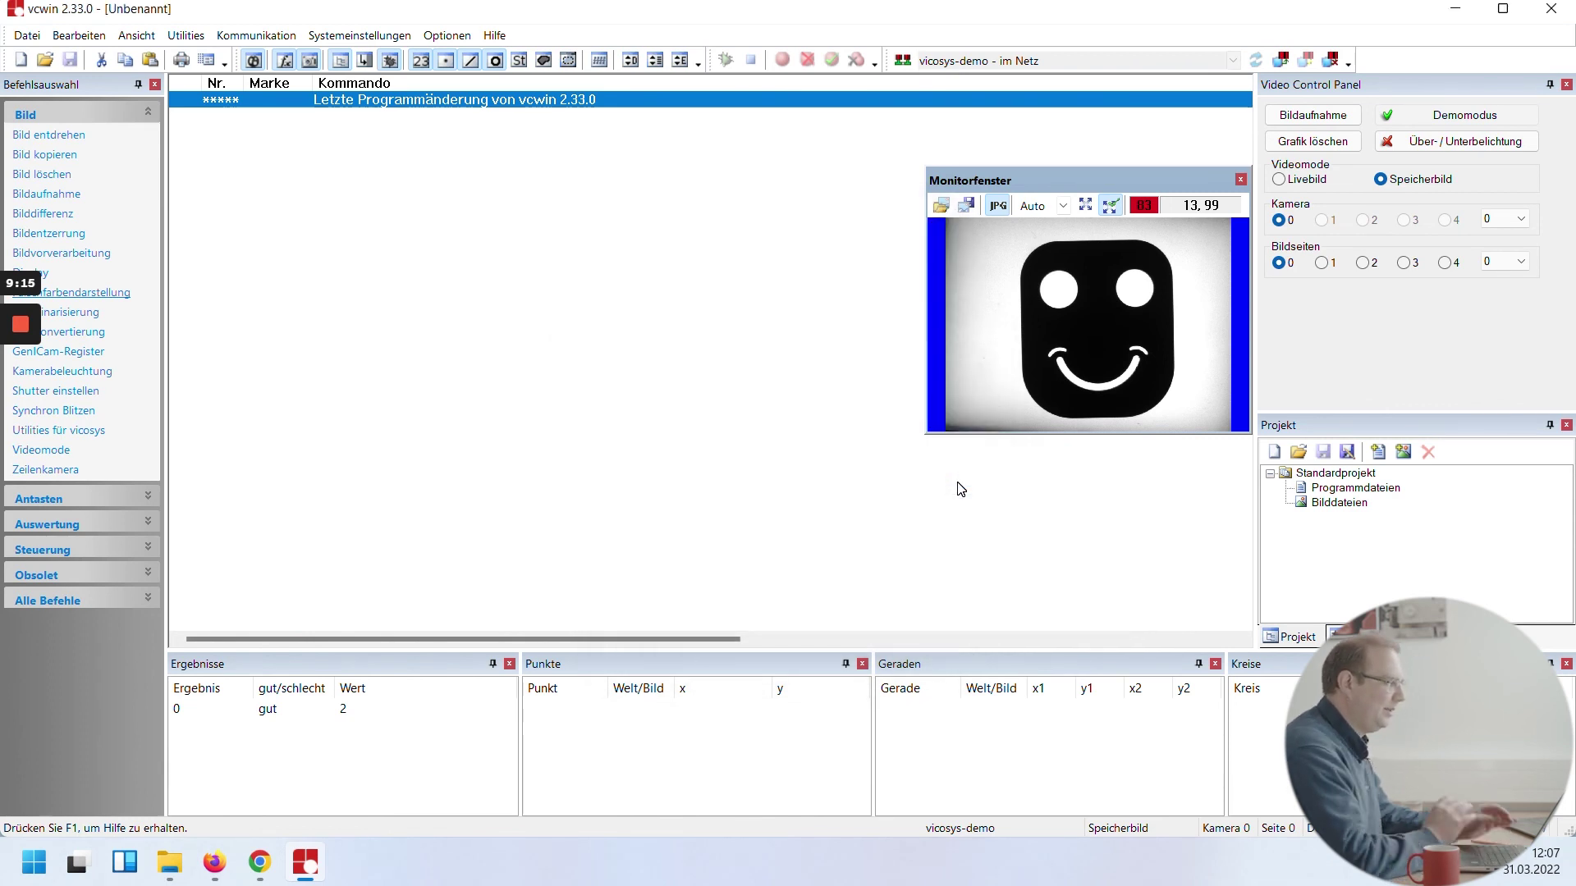